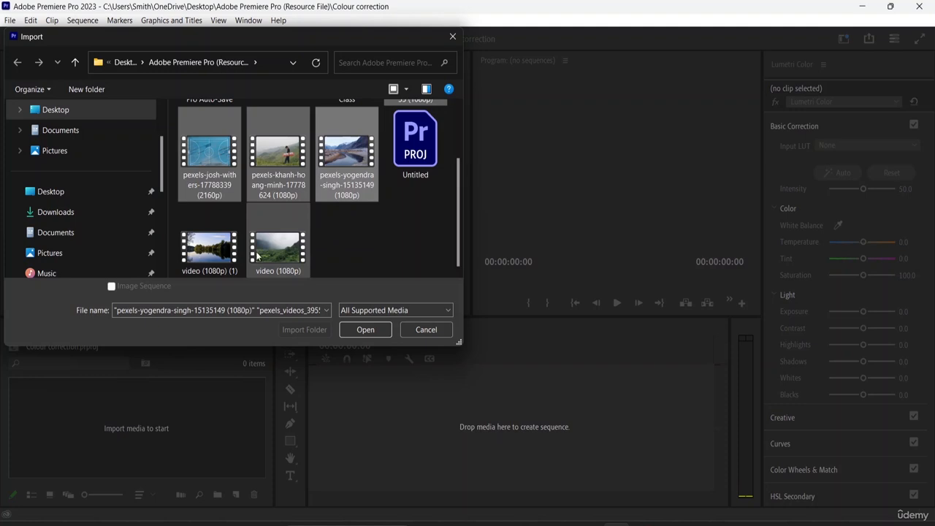
Import five video clips, including video (1080p), into the Colour correction project
ctrl+click(261, 254)
click(364, 329)
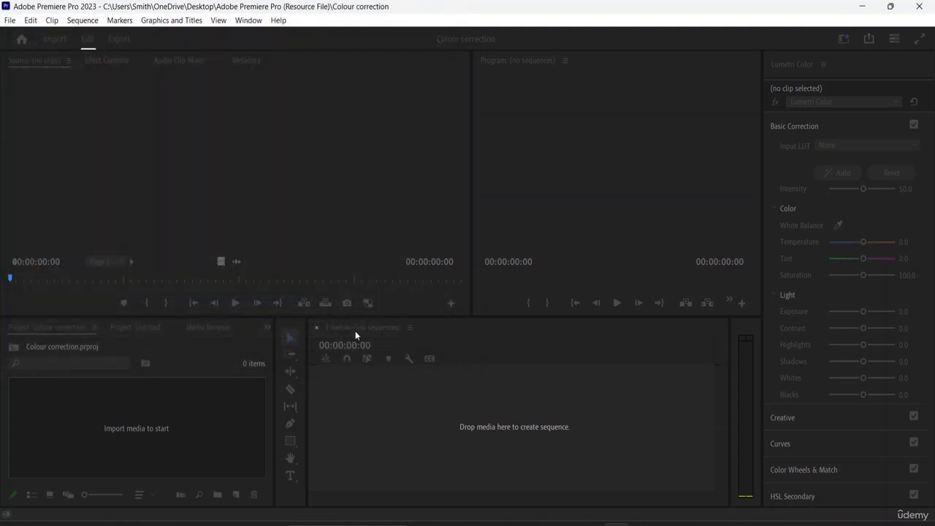
scroll(204, 439, up, 2)
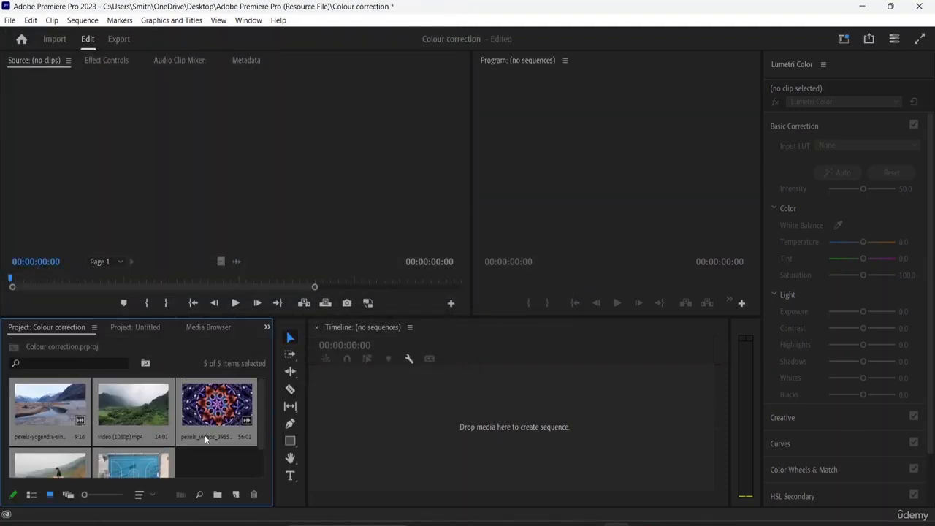
scroll(144, 434, down, 2)
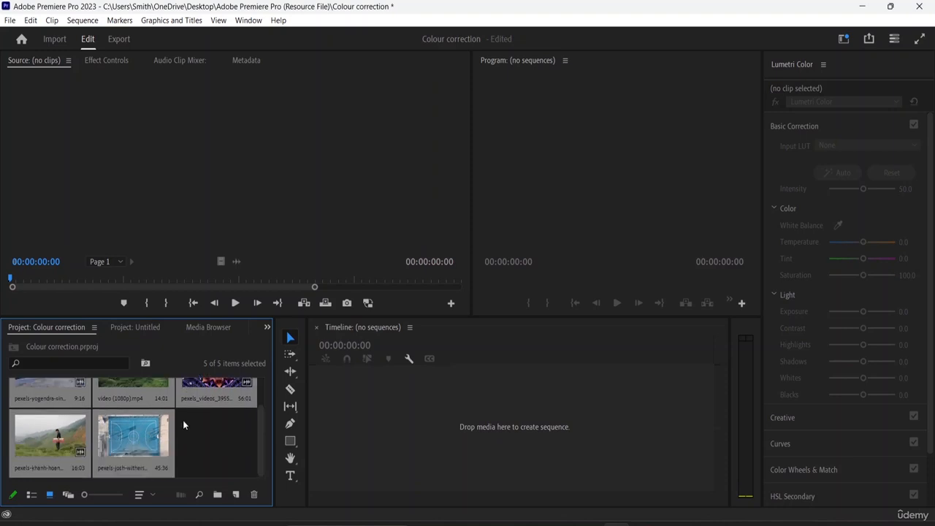
Create a new sequence from the mountain river clip
click(145, 438)
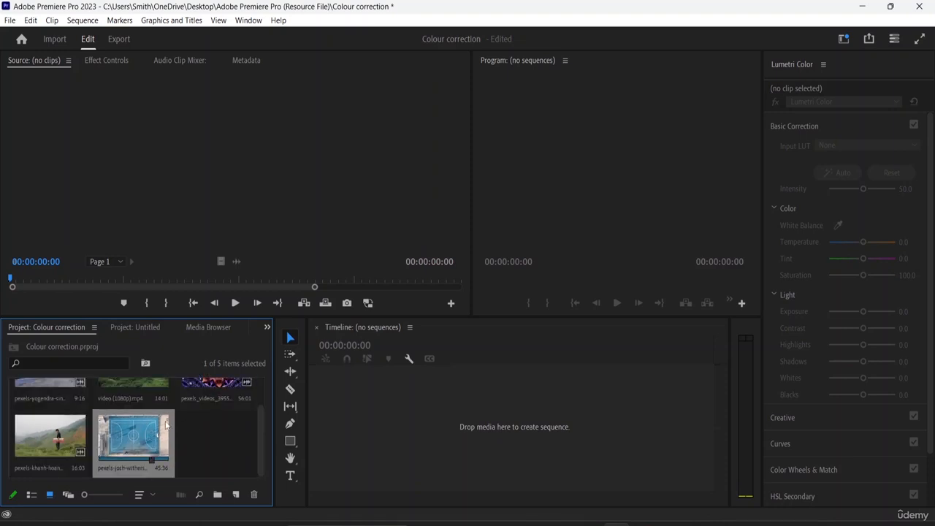
scroll(66, 391, up, 2)
drag(66, 391, 330, 420)
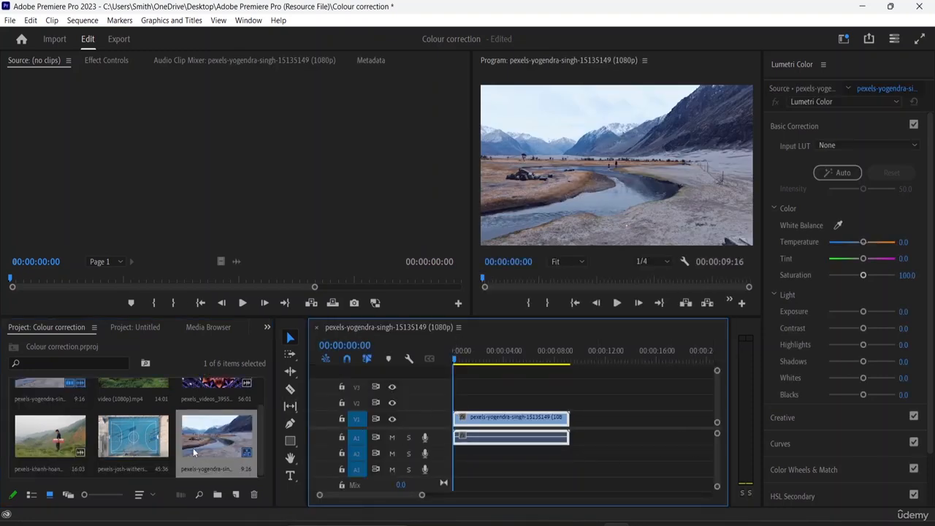
scroll(194, 439, up, 1)
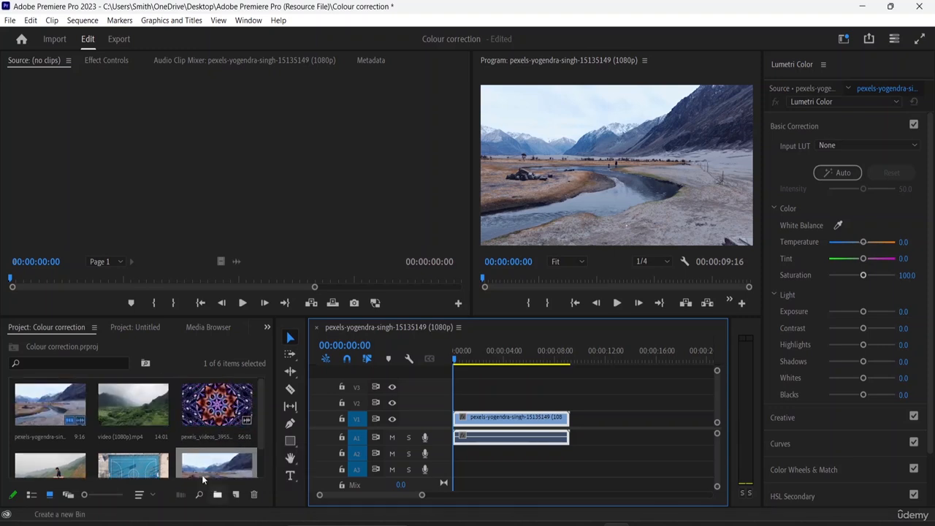
drag(154, 417, 590, 424)
click(583, 439)
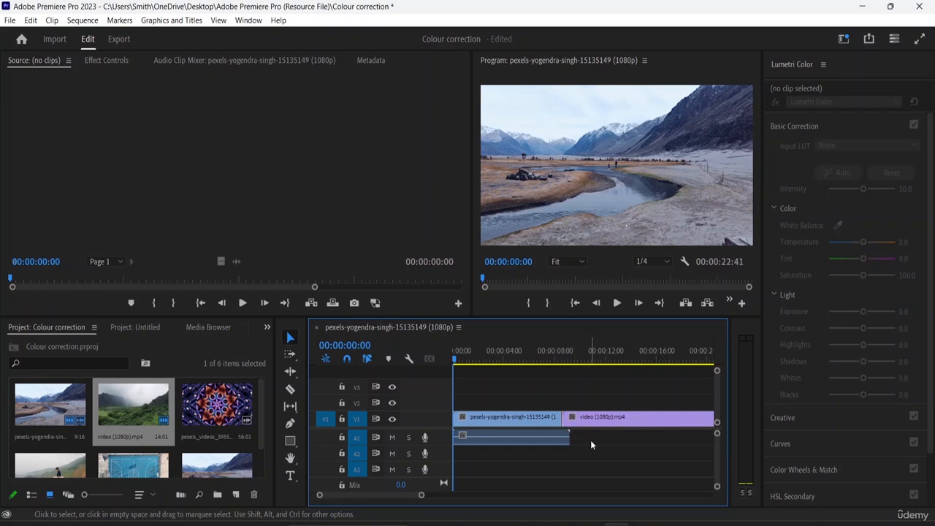
key(ctrl+z)
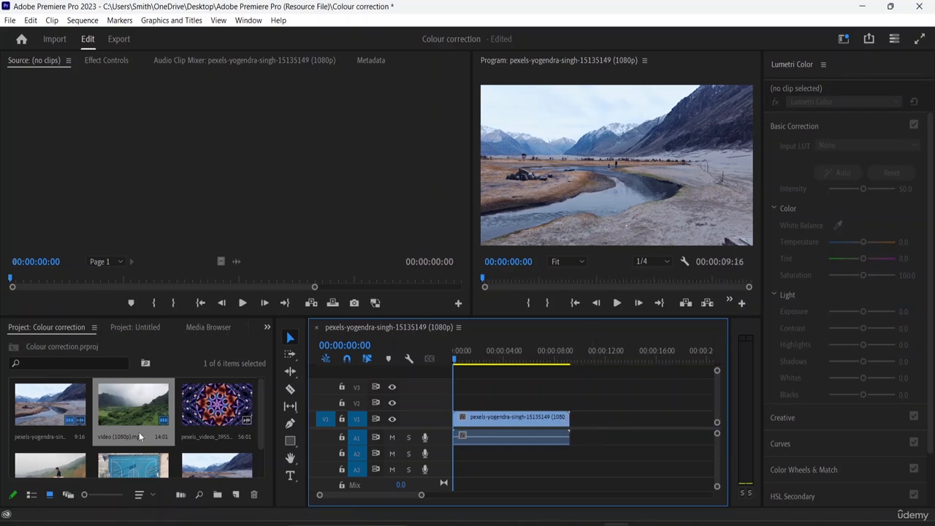
Place video (1080p).mp4 directly after the river clip on V1, followed by the pexels_videos_3955 kaleidoscope clip
drag(137, 417, 575, 419)
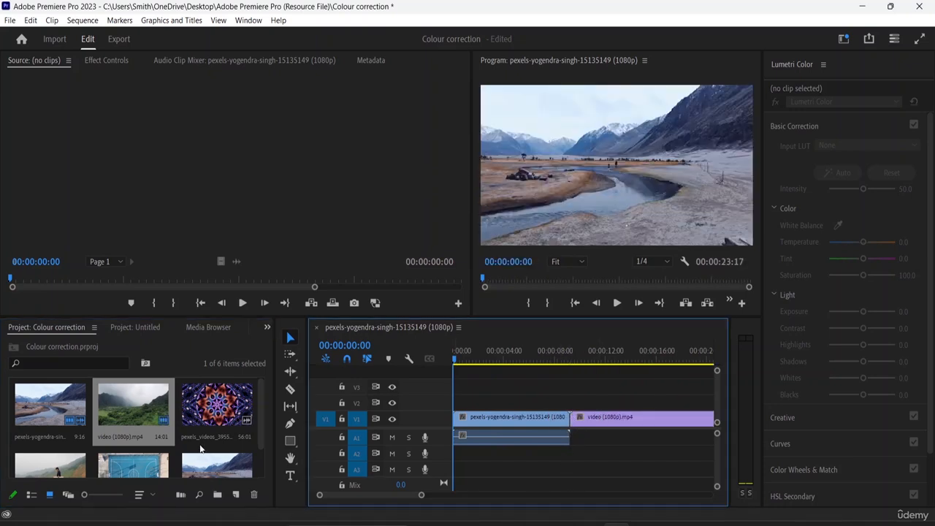
click(211, 407)
drag(410, 430, 682, 431)
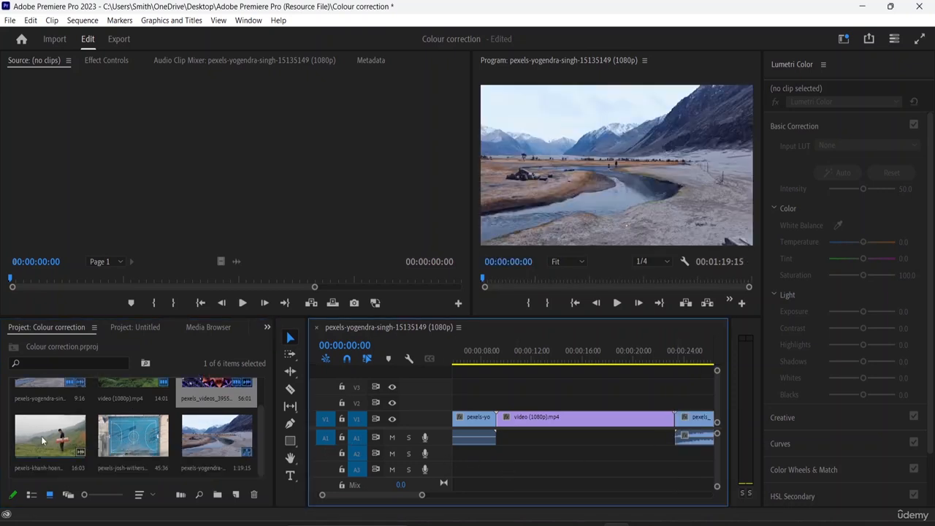
Add the clip of the person on the green hillside to the end of the sequence on V1
scroll(46, 439, down, 1)
drag(47, 438, 748, 431)
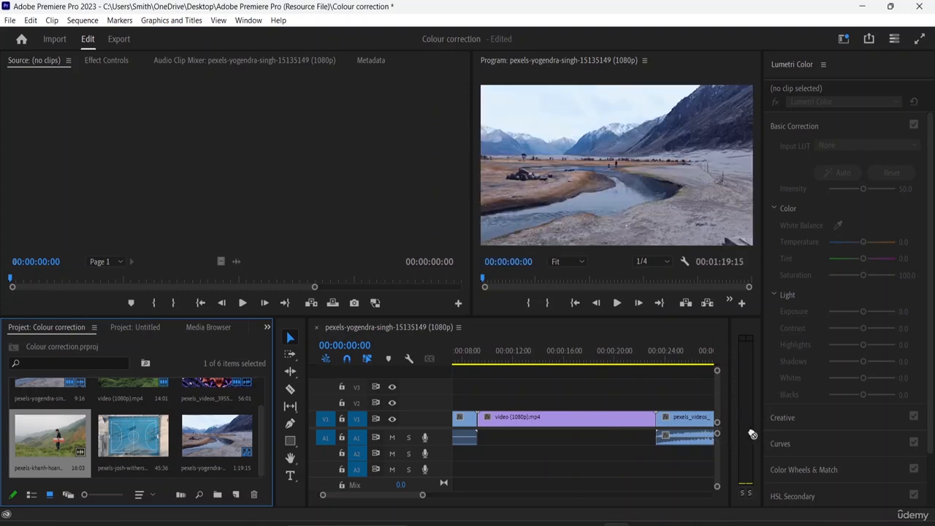
drag(809, 439, 489, 439)
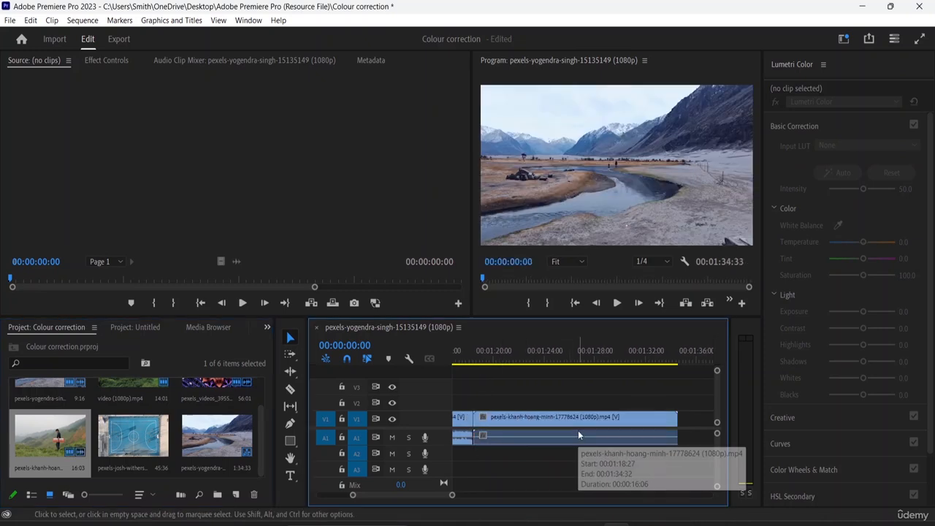
Preview the opening of the river clip and view all four clips of the sequence together
key(space)
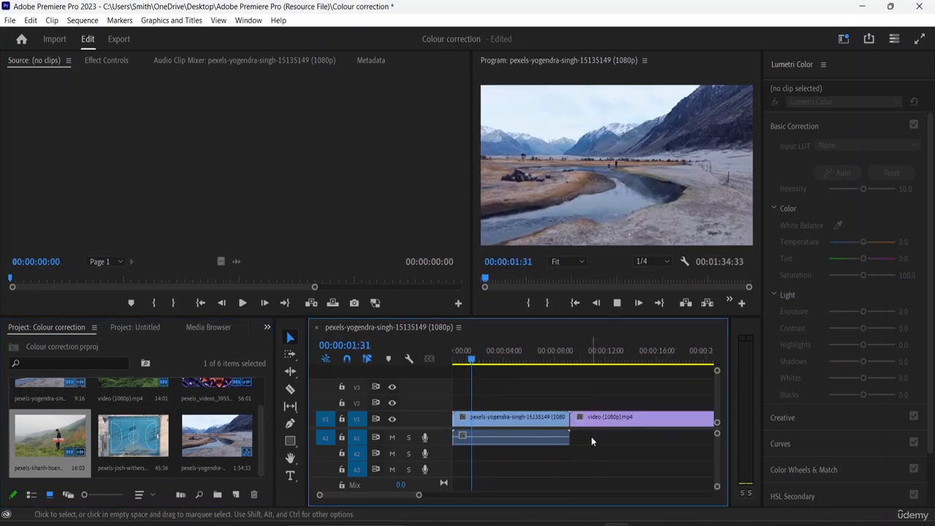
click(560, 437)
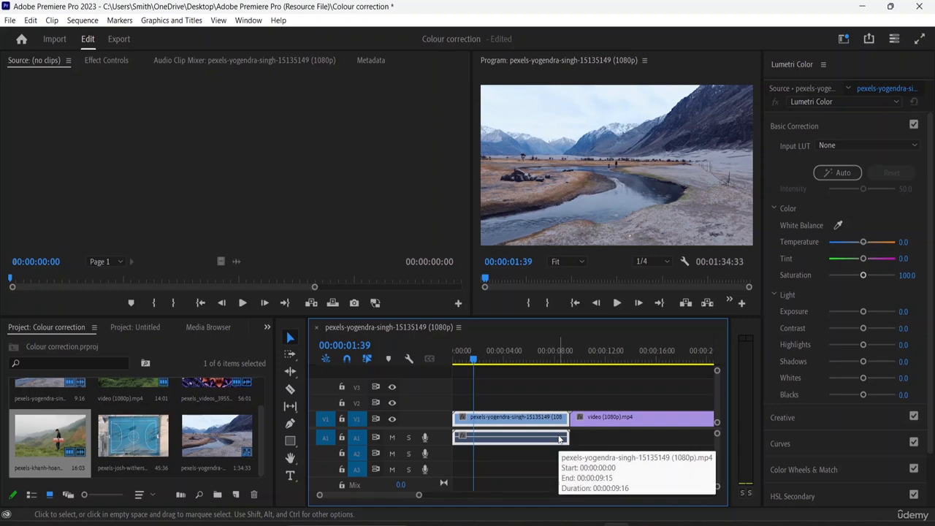
key(minus)
key(minus)
key(minus)
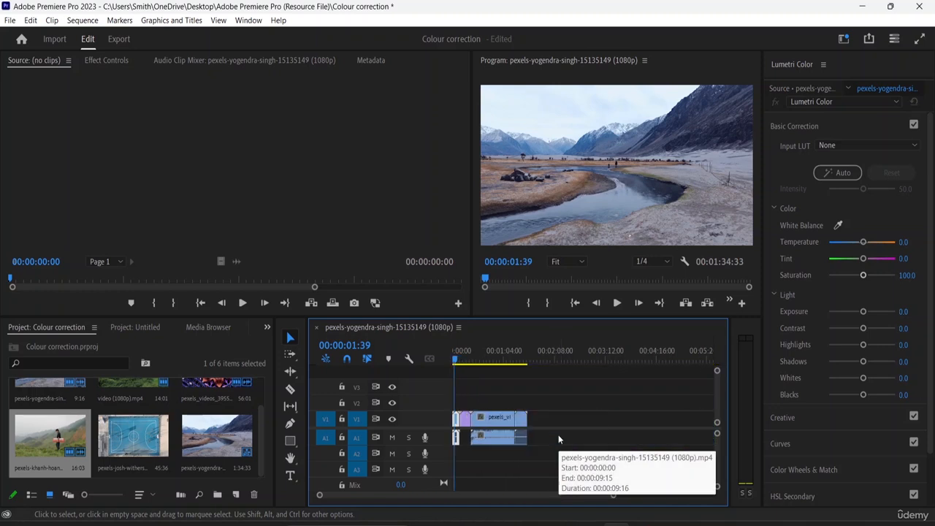
key(equal)
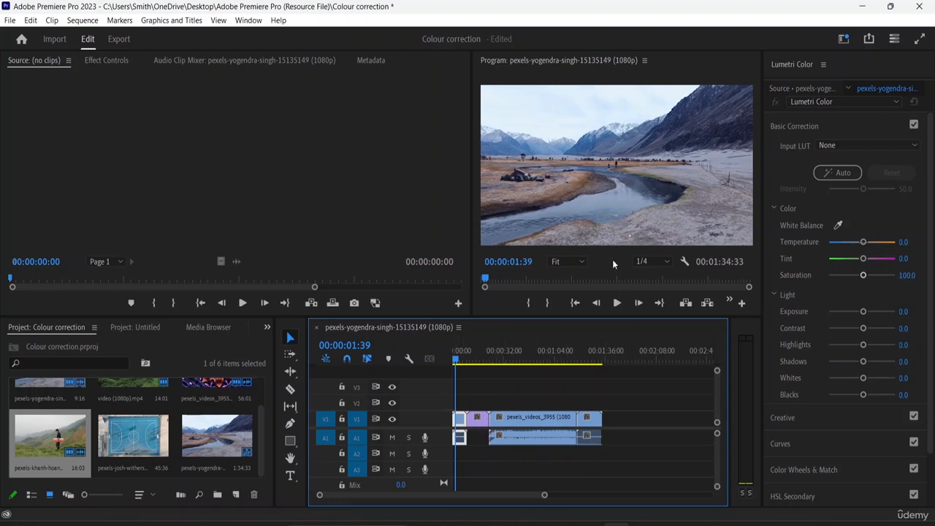
drag(455, 359, 453, 394)
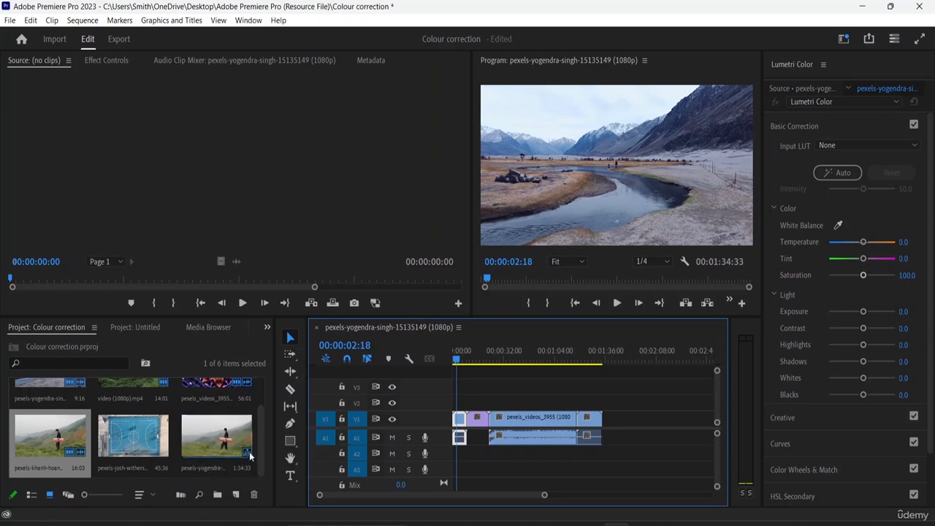
Try to rename the sequence in the project as Sequence 1
click(209, 471)
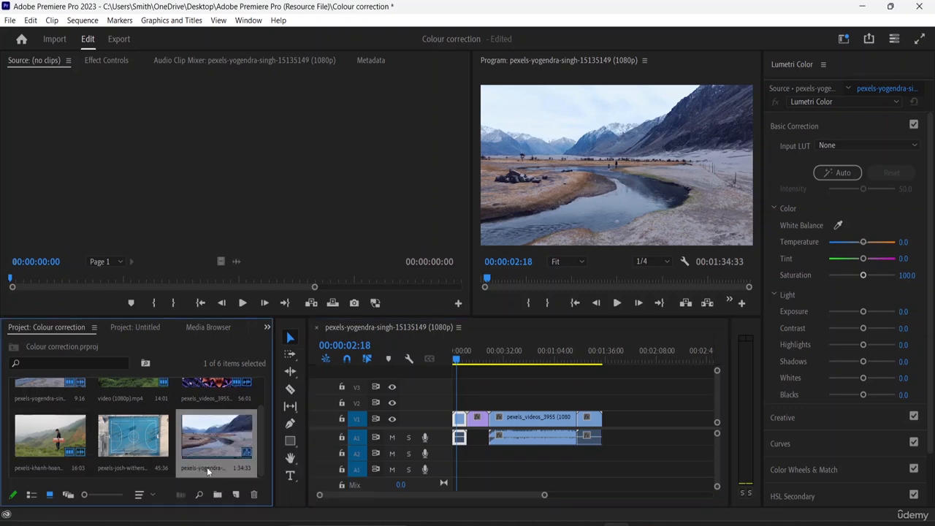
click(206, 468)
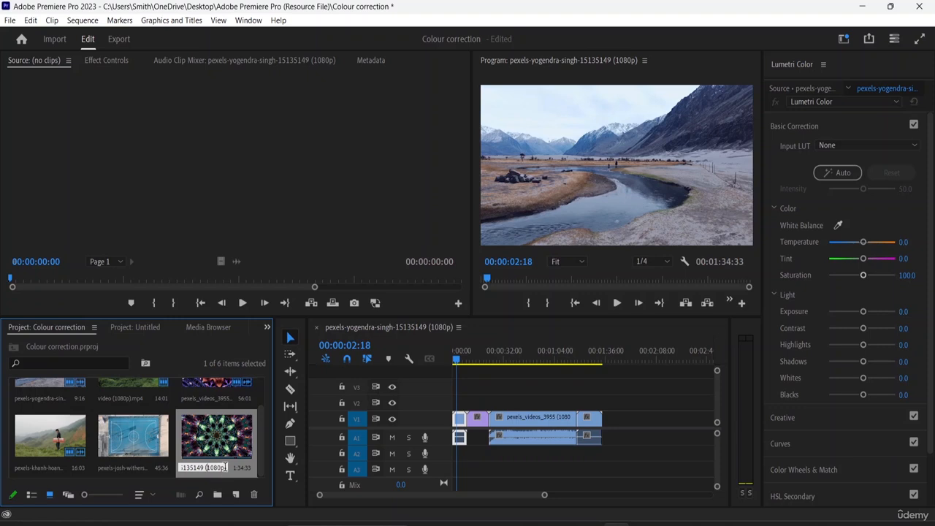
key(BackSpace)
key(BackSpace)
key(BackSpace)
key(BackSpace)
key(BackSpace)
key(BackSpace)
key(BackSpace)
key(BackSpace)
key(BackSpace)
key(BackSpace)
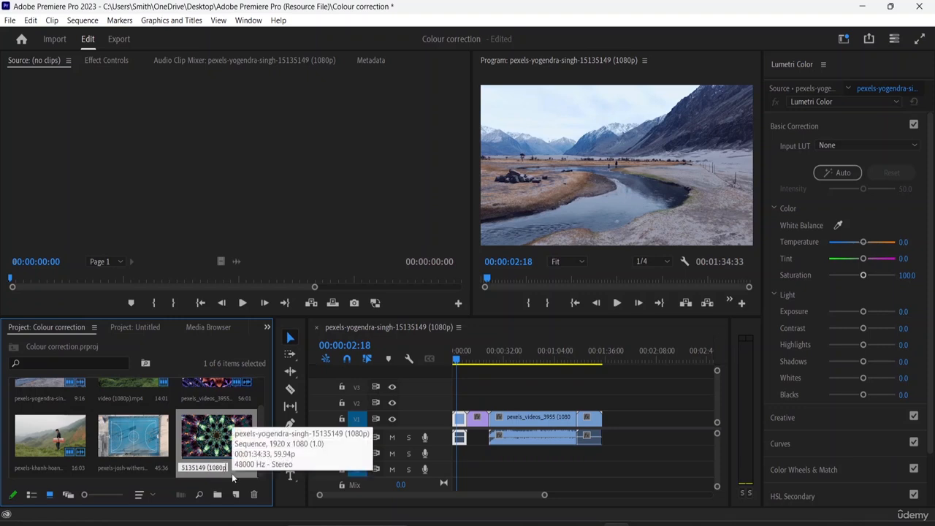
key(BackSpace)
key(BackSpace)
key(BackSpace)
key(BackSpace)
key(BackSpace)
key(BackSpace)
key(BackSpace)
key(BackSpace)
key(BackSpace)
key(BackSpace)
key(BackSpace)
key(BackSpace)
key(BackSpace)
key(BackSpace)
key(BackSpace)
key(BackSpace)
key(BackSpace)
key(BackSpace)
key(BackSpace)
key(BackSpace)
text(Sequence 1)
key(Return)
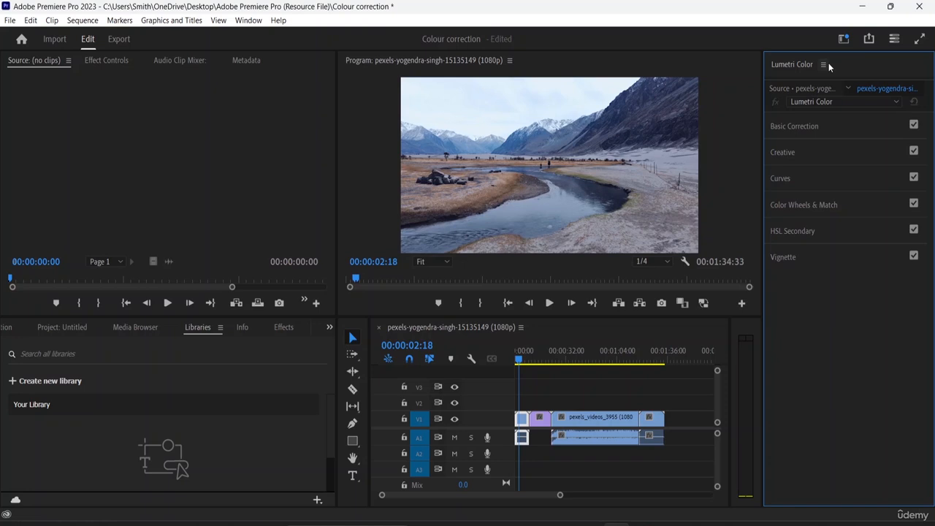
Close the Lumetri Color panel and bring it back into the workspace
click(824, 64)
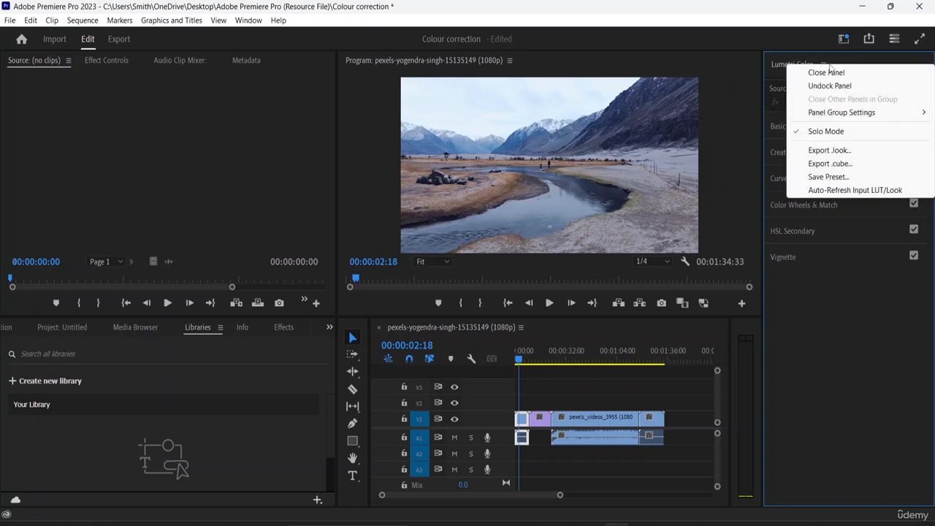
click(830, 72)
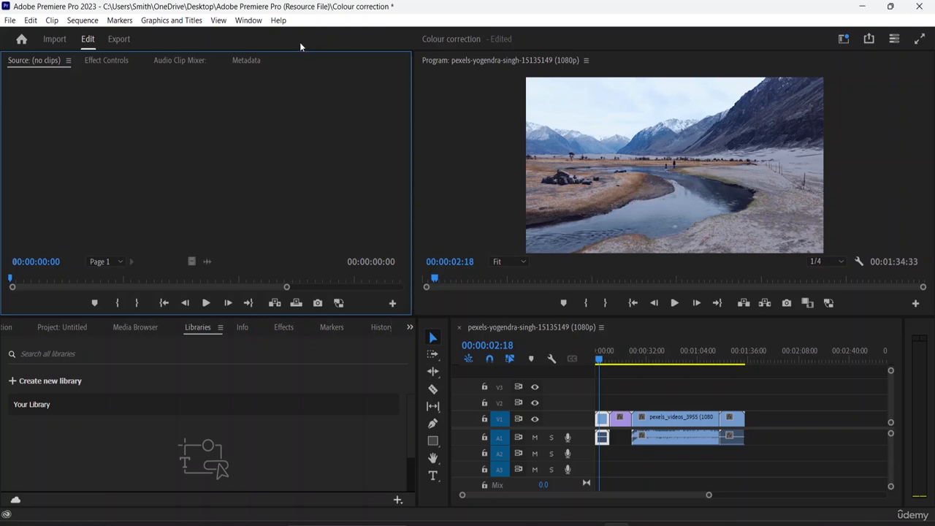
click(248, 20)
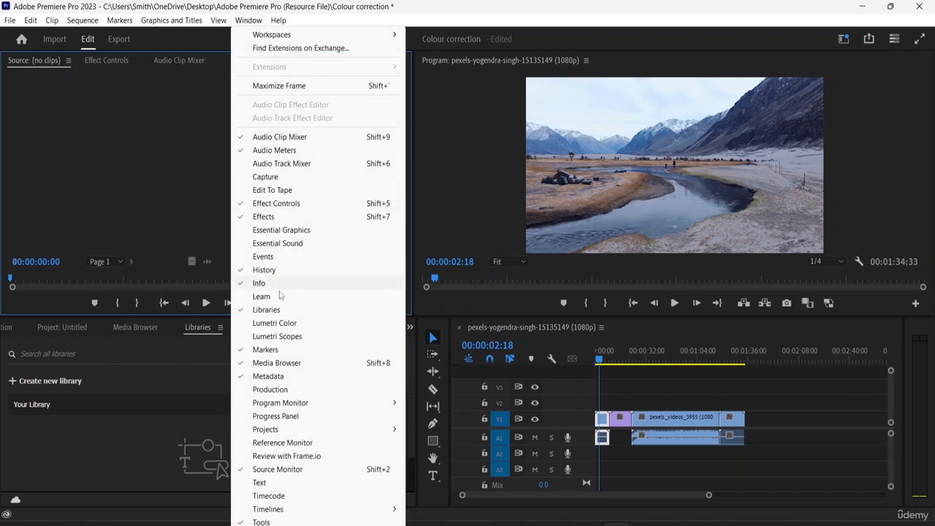
click(270, 324)
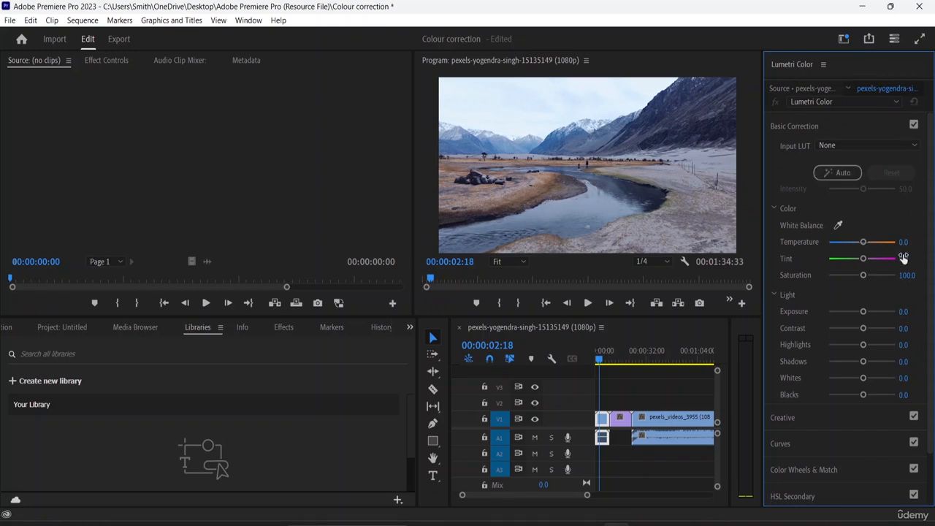
Examine the Creative, Curves and Color Wheels & Match sections of Lumetri Color
click(804, 126)
click(779, 152)
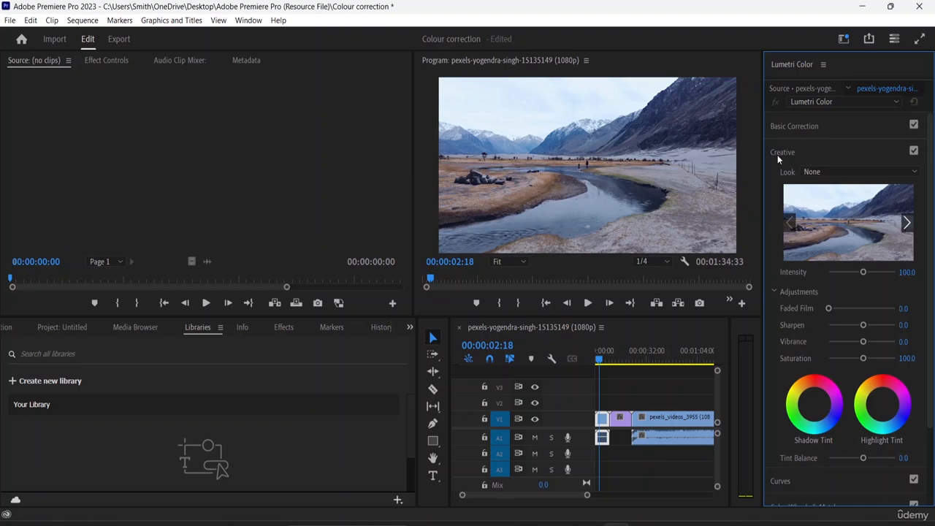
click(779, 153)
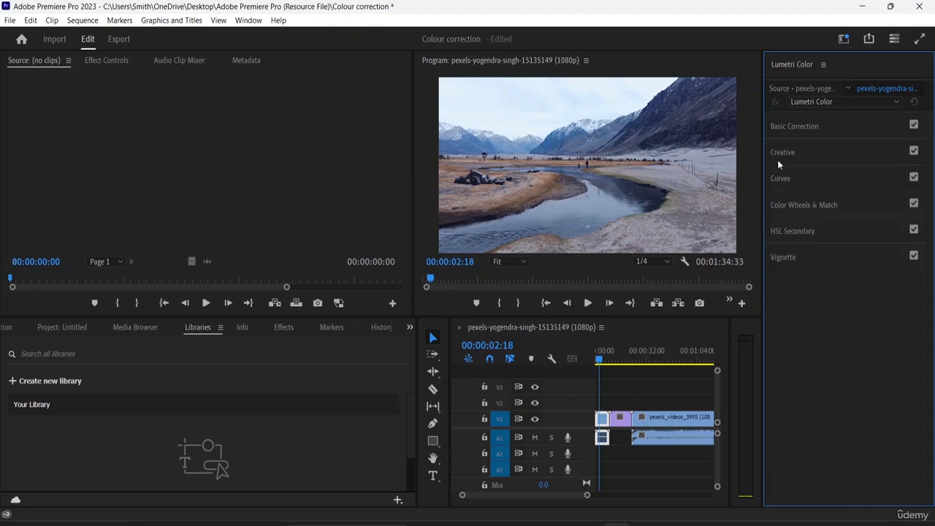
click(781, 180)
click(781, 176)
click(789, 204)
click(783, 183)
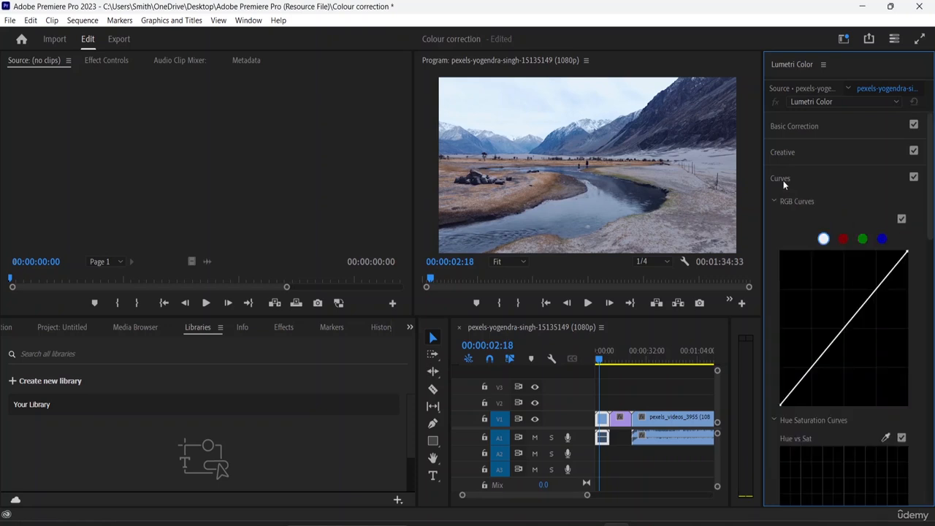
click(781, 179)
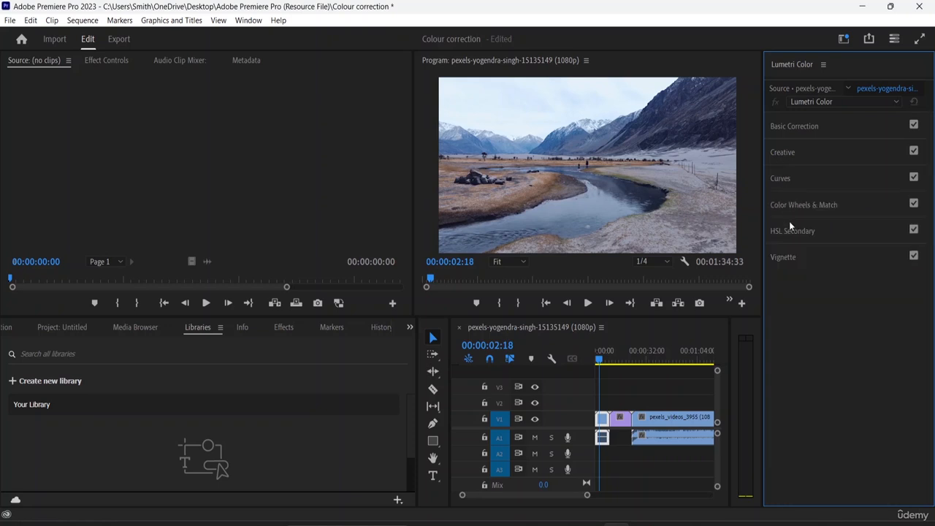
Apply the automatic Basic Correction to each of the first three clips in the sequence: river, green valley and kaleidoscope
click(785, 126)
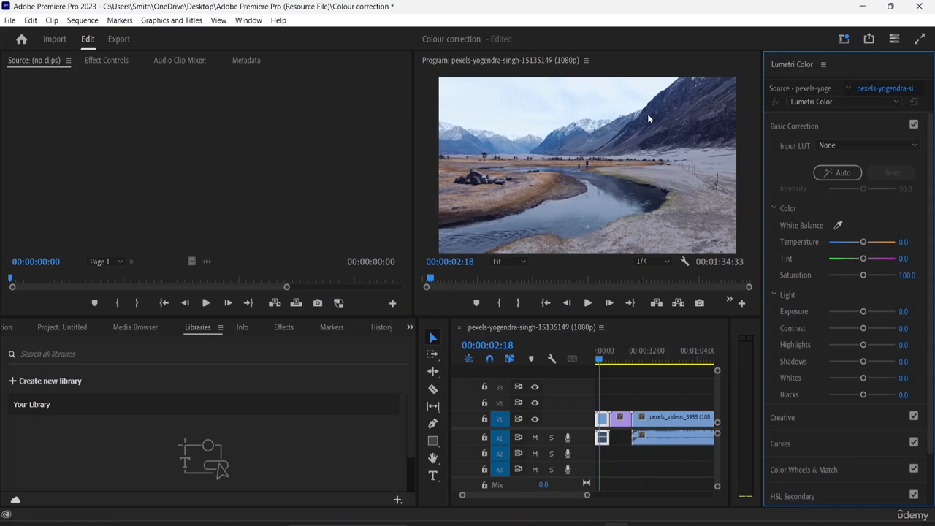
click(830, 170)
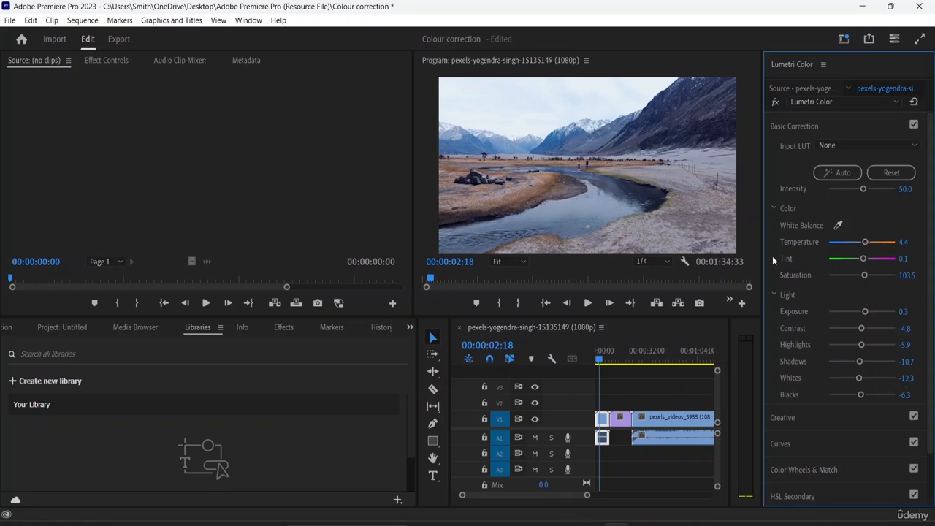
drag(599, 361, 615, 361)
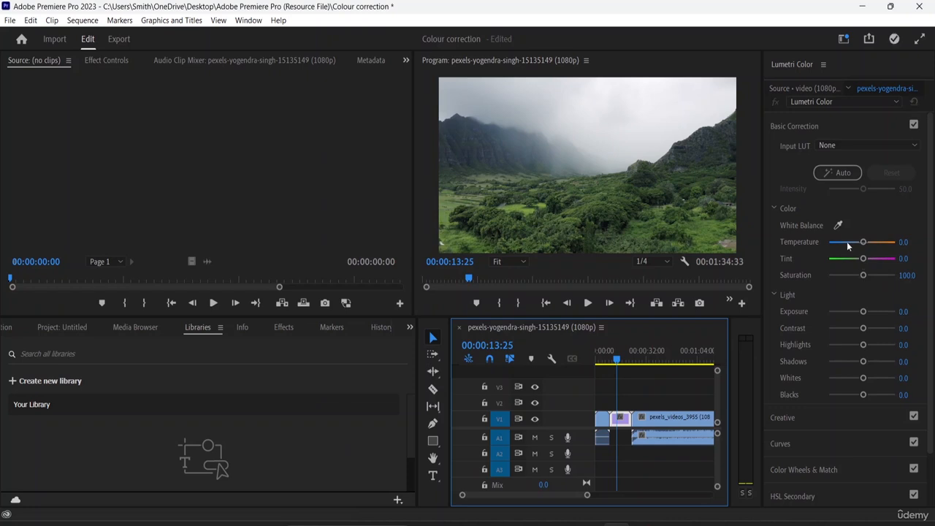
click(839, 175)
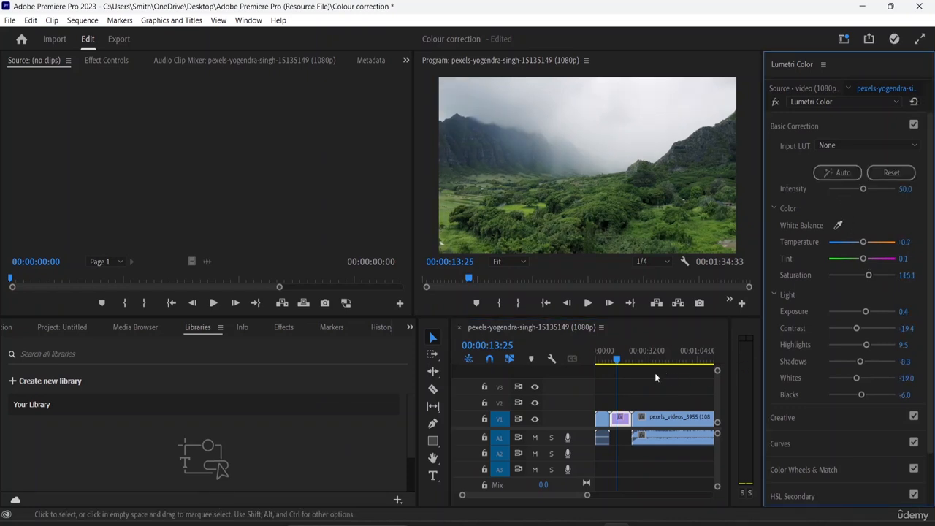
click(685, 427)
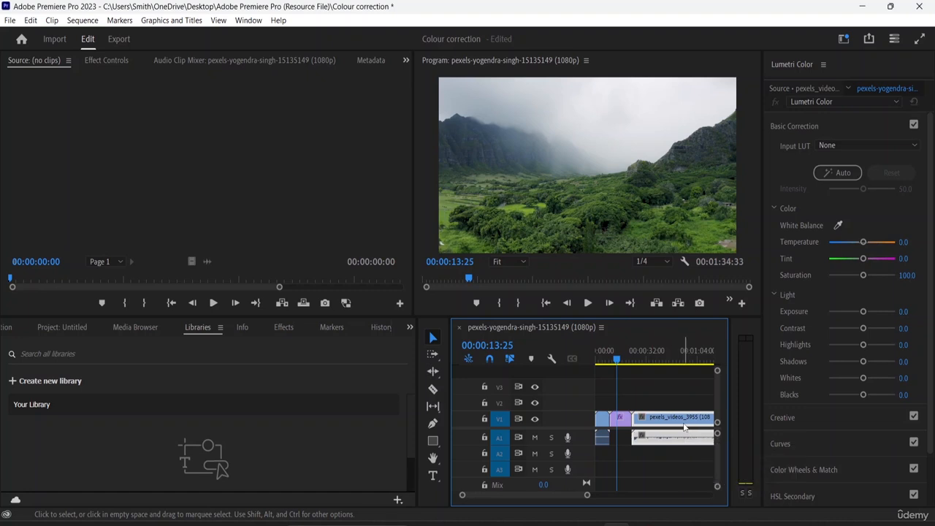
click(837, 176)
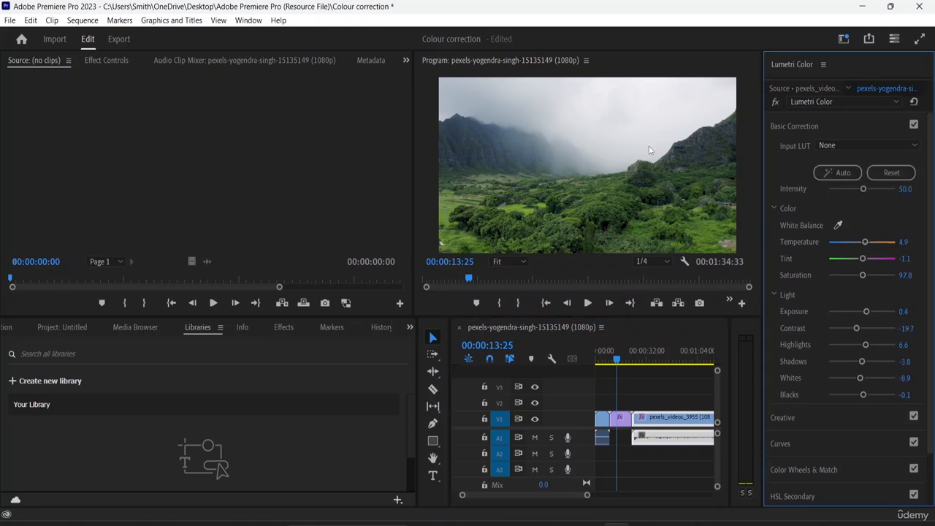
Reset and reapply the automatic Basic Correction on the kaleidoscope clip to compare both looks
click(618, 361)
drag(619, 361, 646, 366)
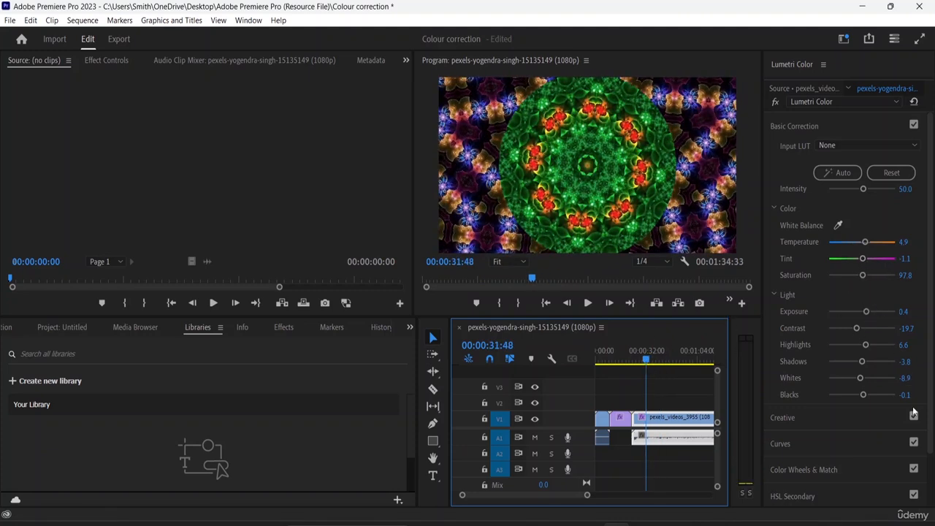
click(885, 172)
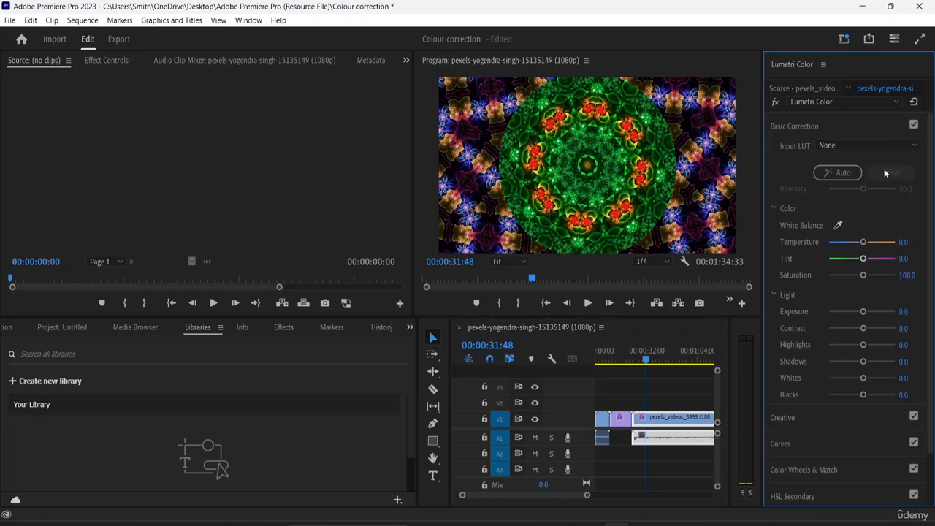
click(840, 172)
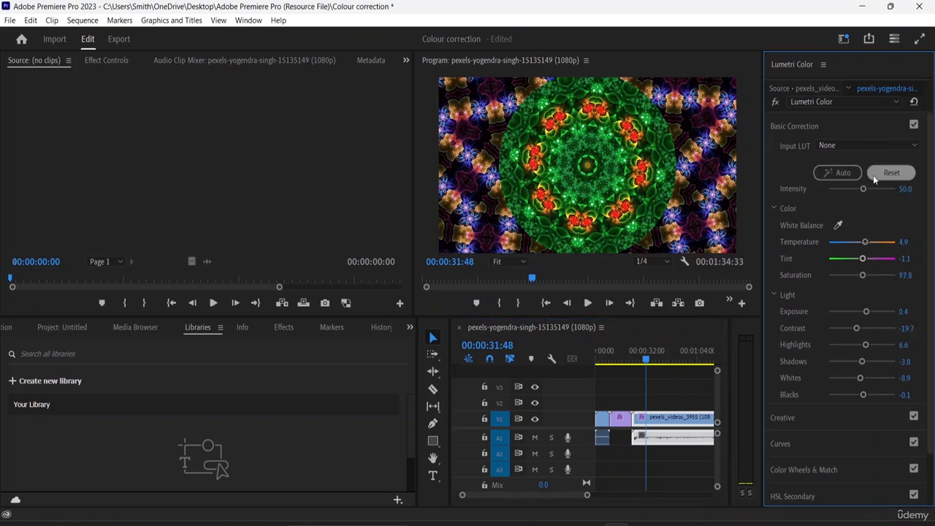
click(888, 175)
click(841, 176)
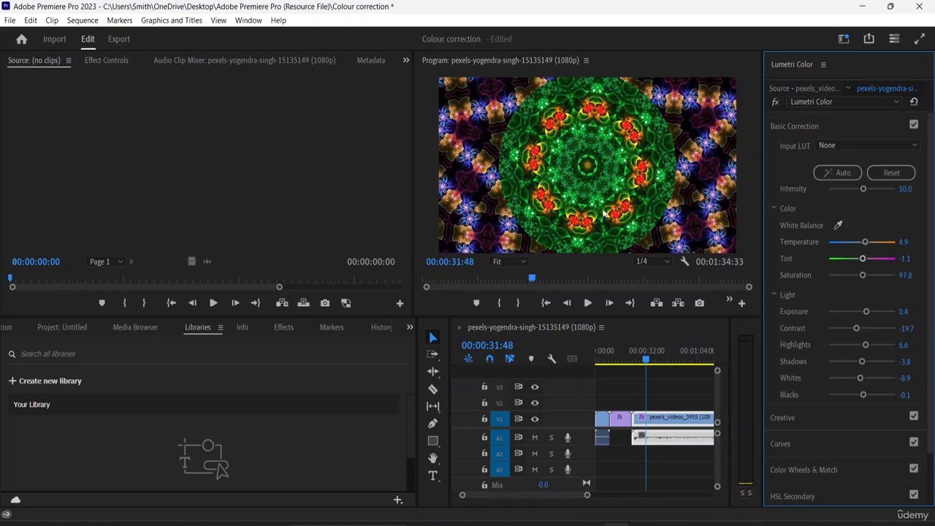
Enlarge the Program monitor in width and height, and reset the kaleidoscope clip's Basic Correction
drag(414, 171, 223, 157)
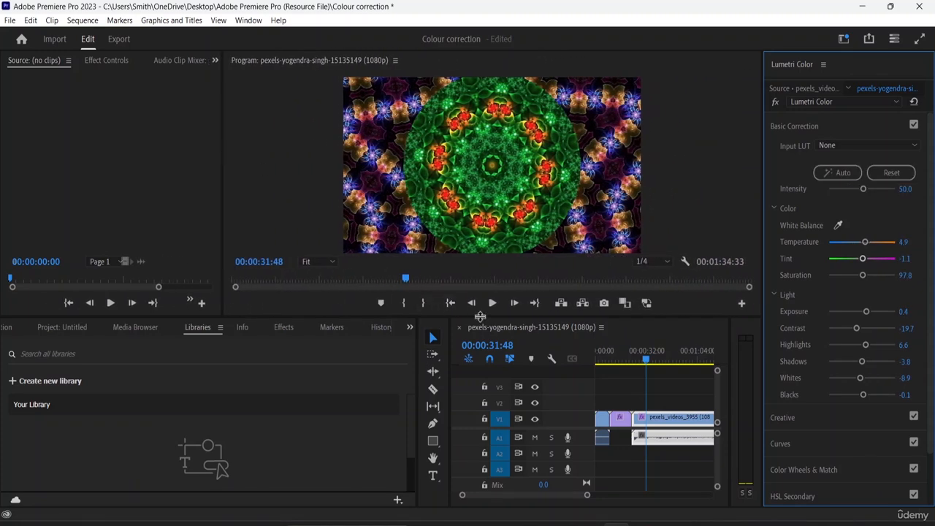
drag(479, 319, 478, 382)
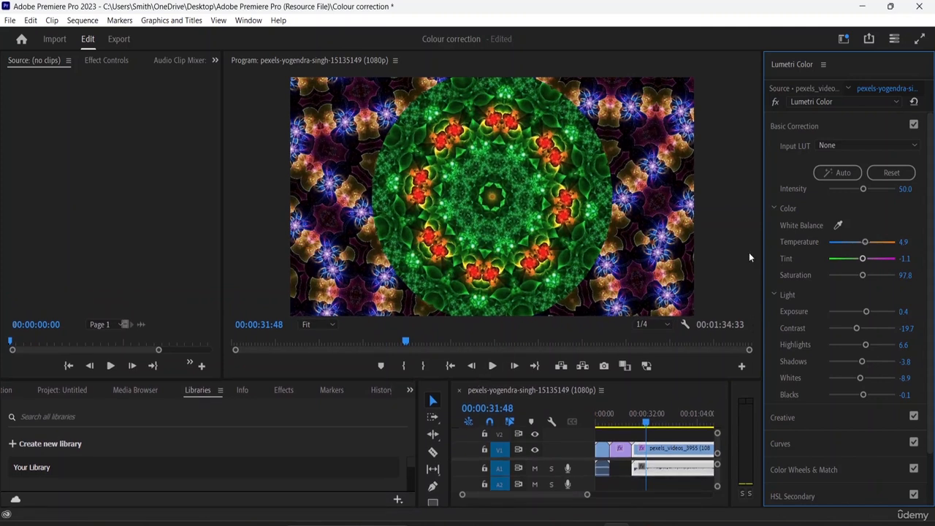
click(849, 175)
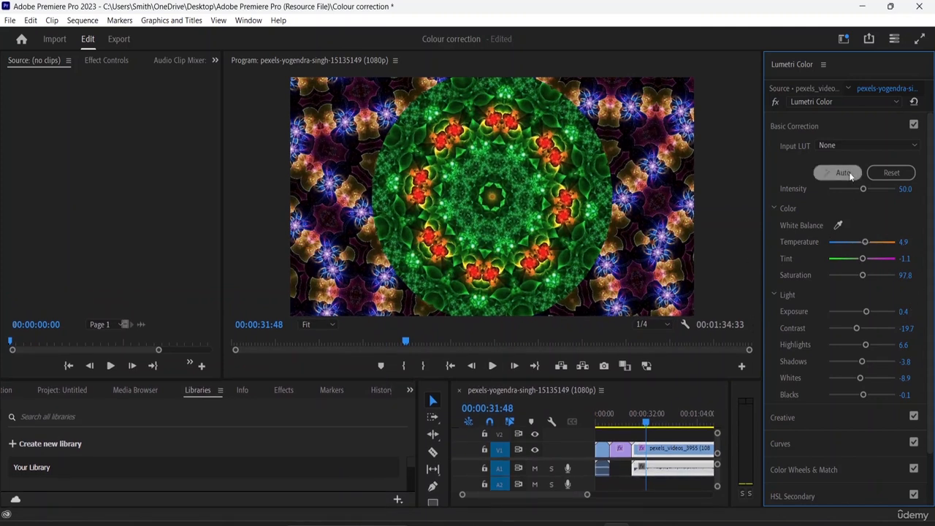
click(893, 173)
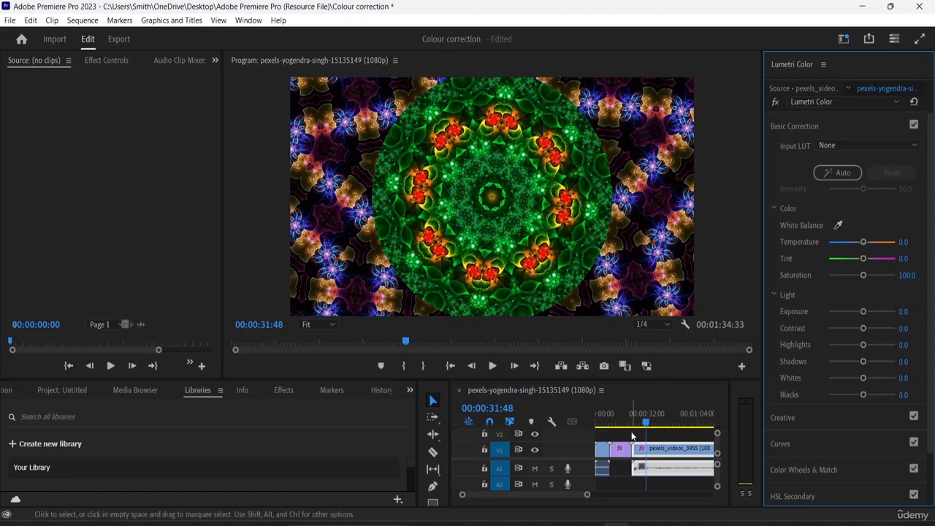
Reset and reapply the automatic Basic Correction on the green valley clip and on the river clip to compare the looks
drag(646, 422, 618, 422)
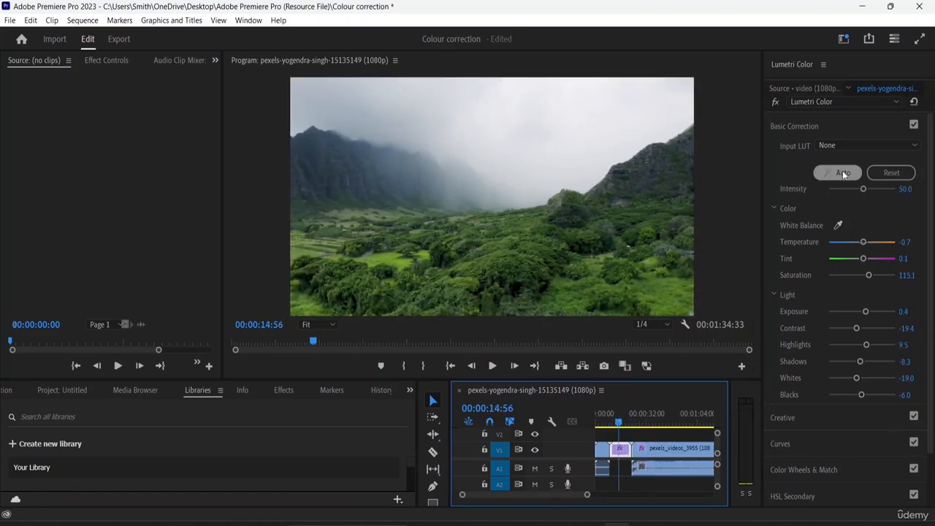
click(878, 173)
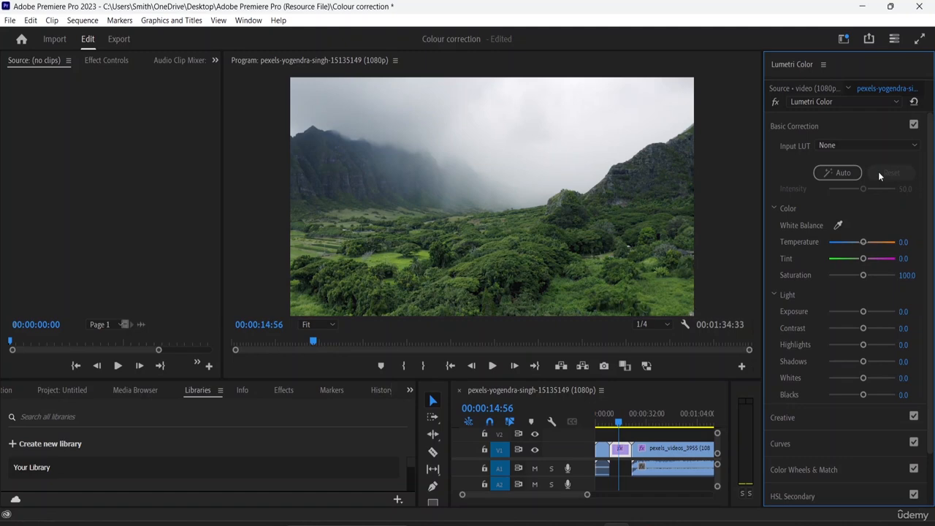
click(847, 175)
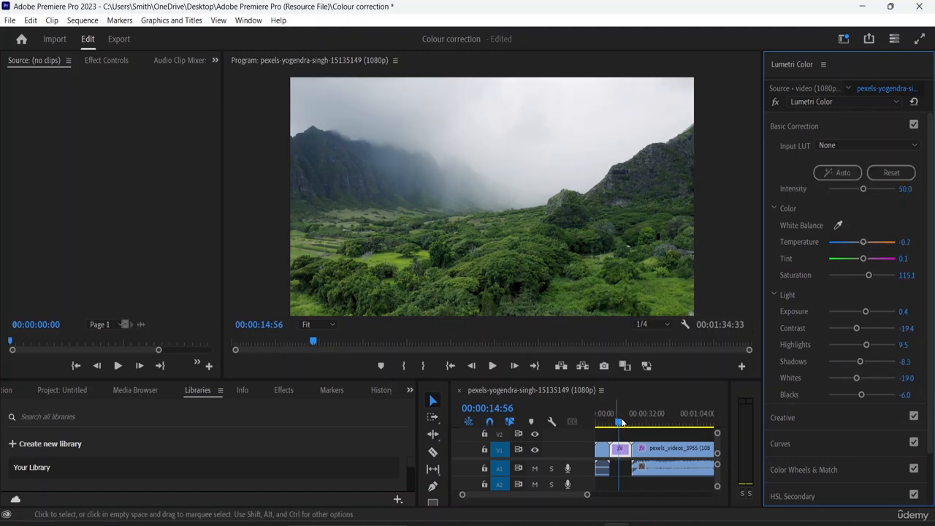
drag(618, 421, 602, 423)
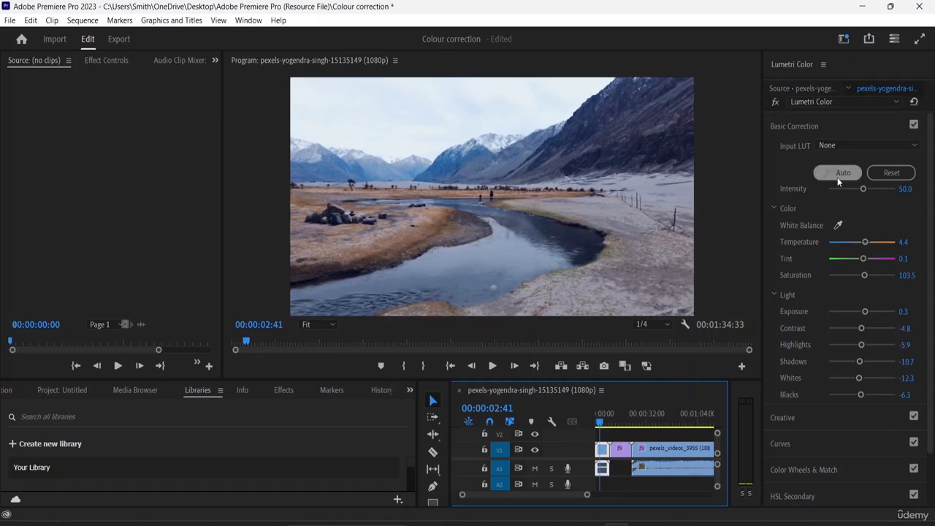
click(841, 173)
click(876, 174)
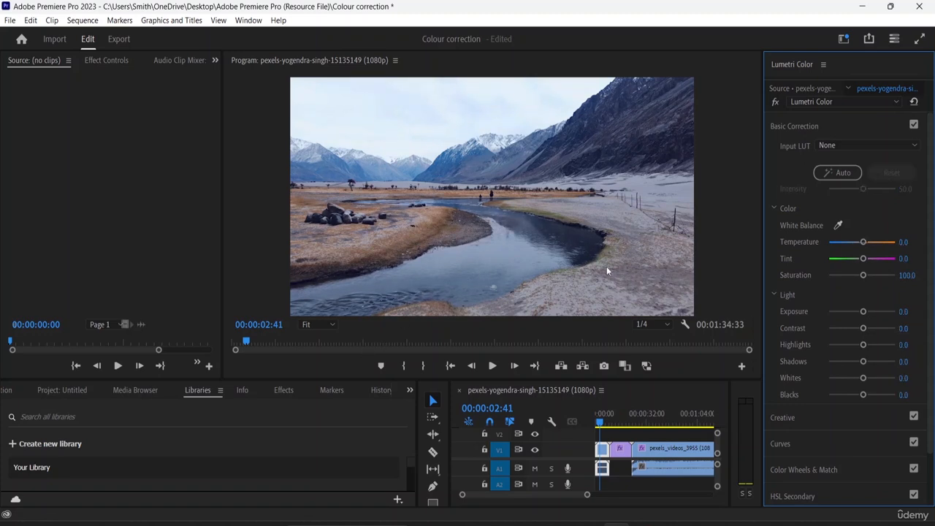
click(827, 170)
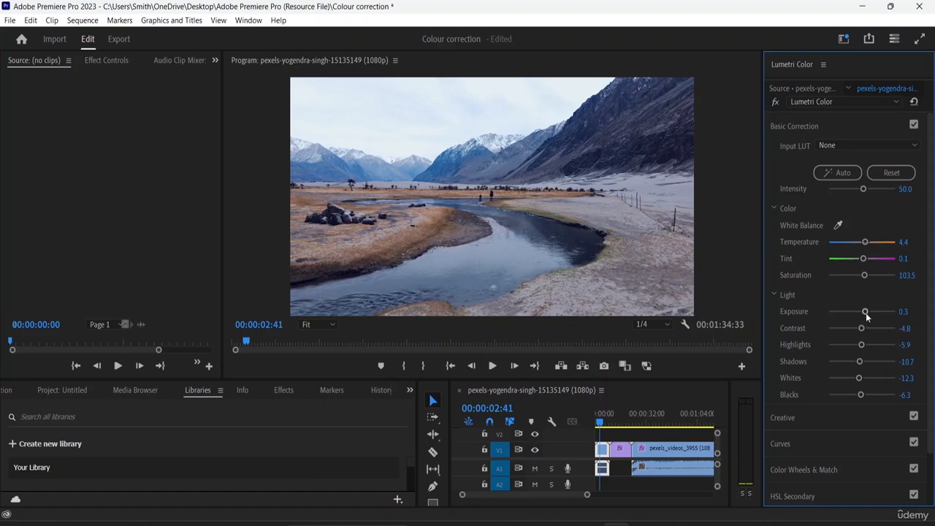
Set the river clip's Exposure to 0.5, Contrast to -23.6, Highlights to -9.1, Shadows to -67.3, Whites to 10.9 and Blacks to -25.5
drag(865, 312, 857, 332)
double_click(862, 345)
drag(864, 347, 853, 396)
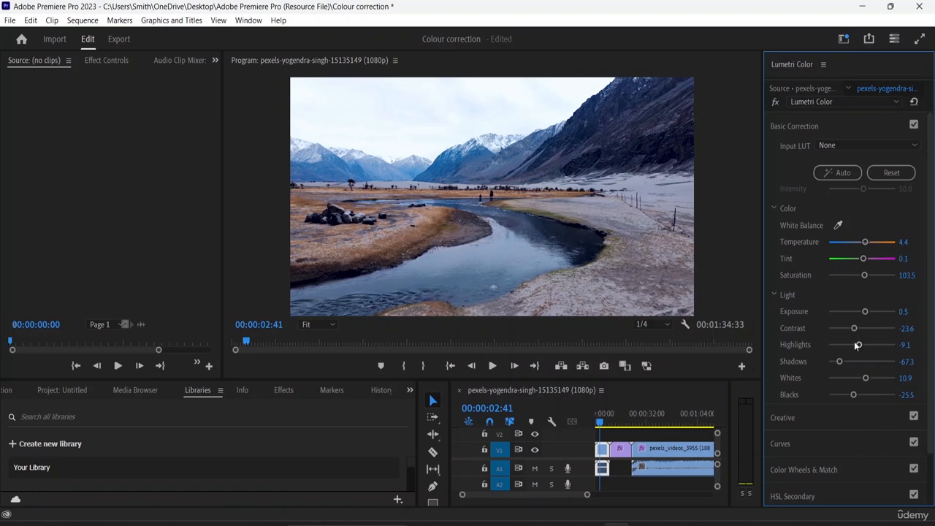
scroll(819, 299, down, 2)
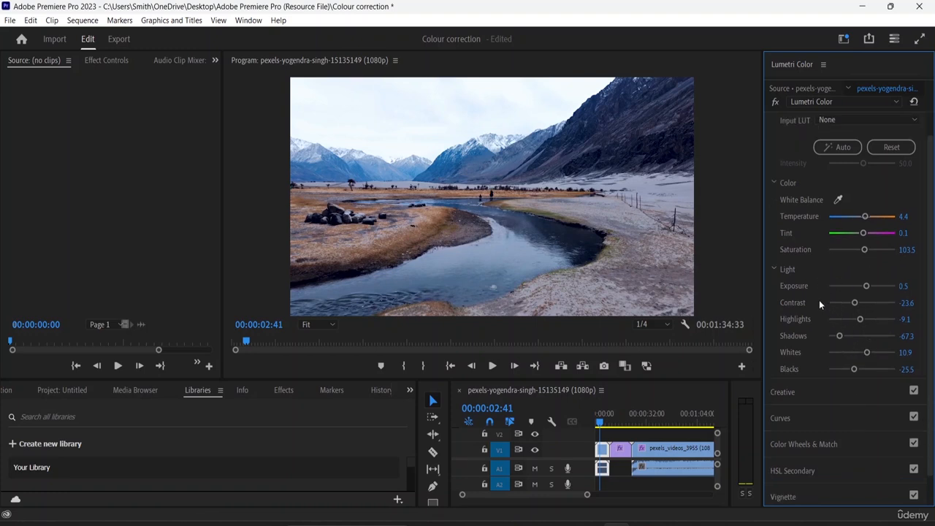
scroll(819, 299, up, 2)
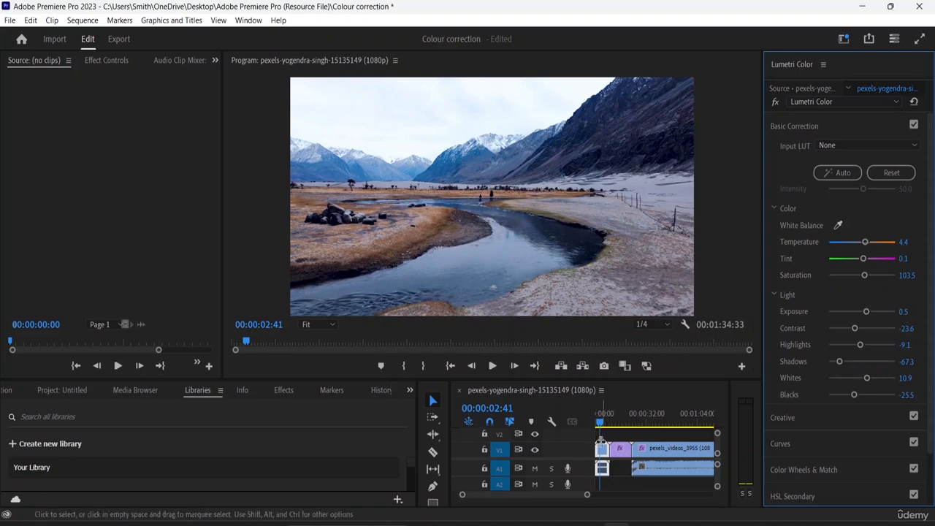
Split the river clip in two, reset the first part's Basic Correction and compare it with the corrected second part
mouse_move(622, 453)
mouse_down()
mouse_move(658, 459)
mouse_move(623, 454)
mouse_up()
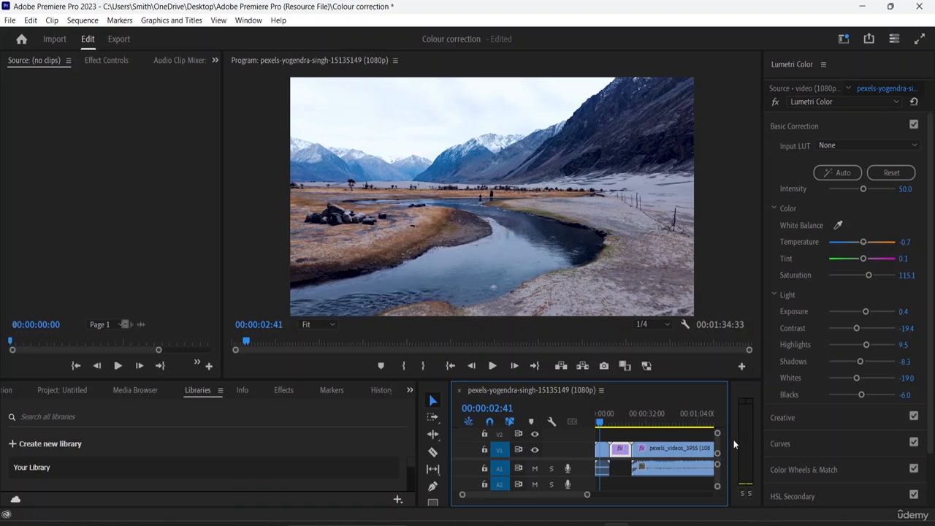
click(599, 446)
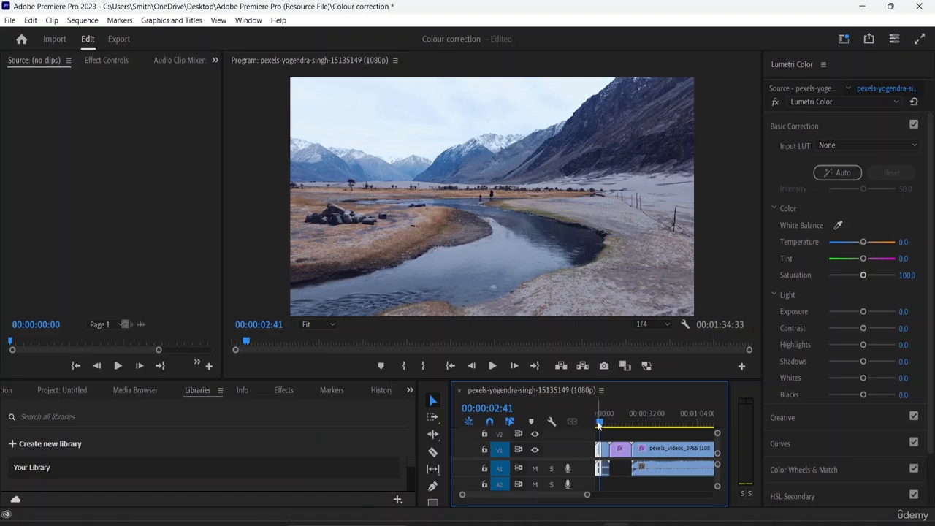
drag(599, 424, 602, 432)
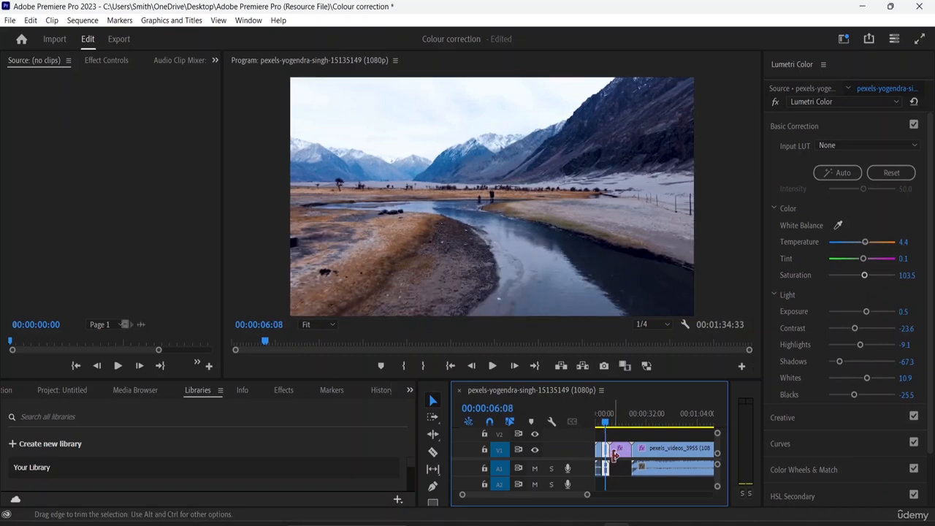
Widen the timeline and magnify it around the two parts of the river clip
key(=)
key(=)
key(=)
key(=)
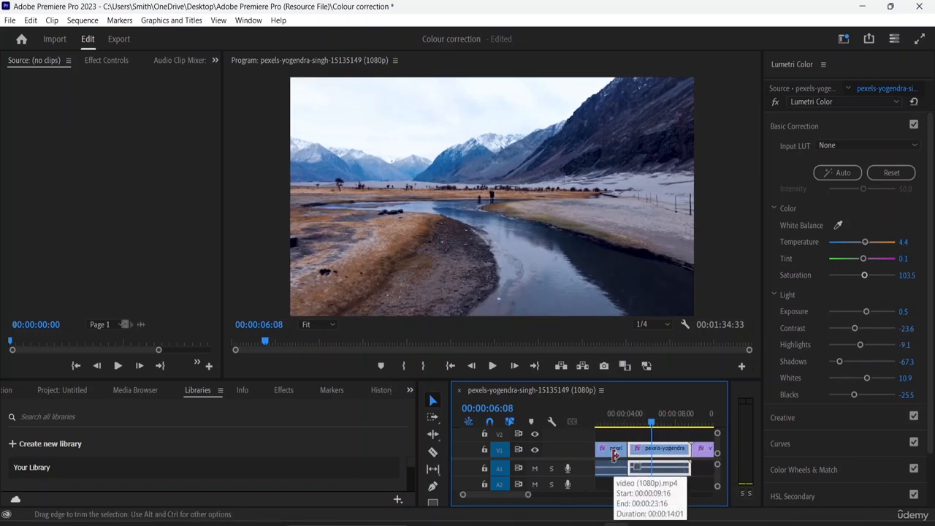
key(=)
key(=)
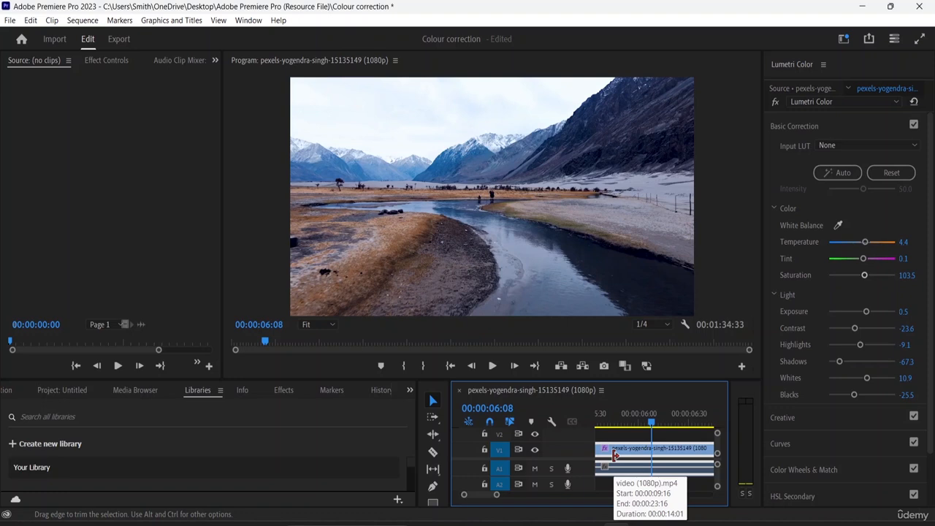
drag(446, 433, 146, 432)
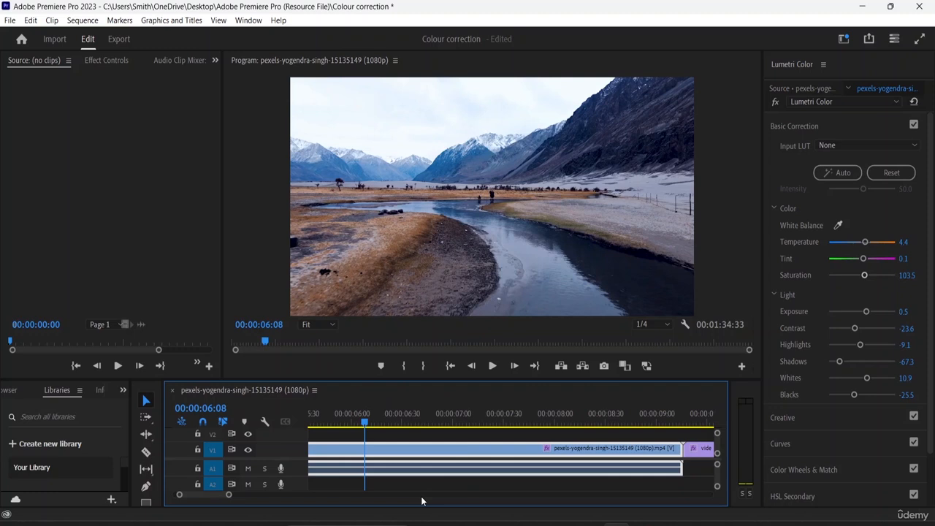
key(minus)
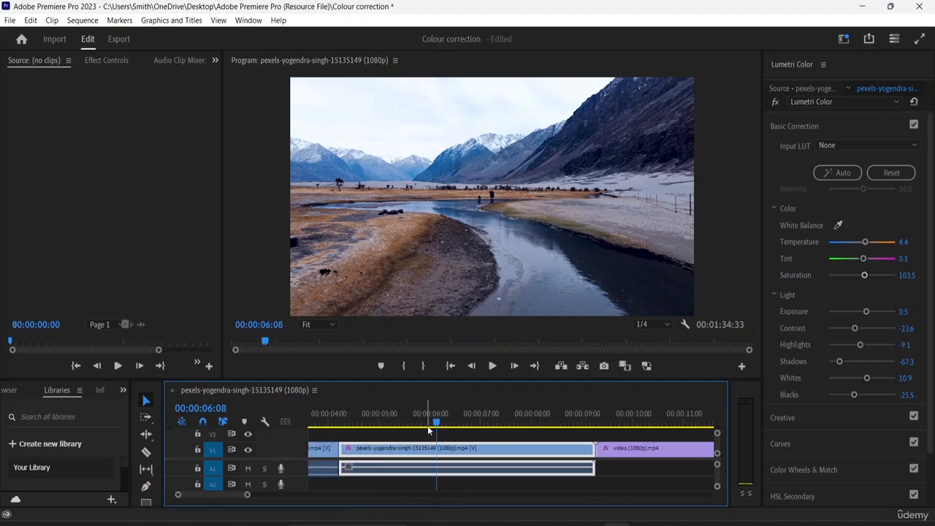
Apply the automatic Basic Correction to the first part of the river clip and compare it with the second part
drag(436, 422, 326, 404)
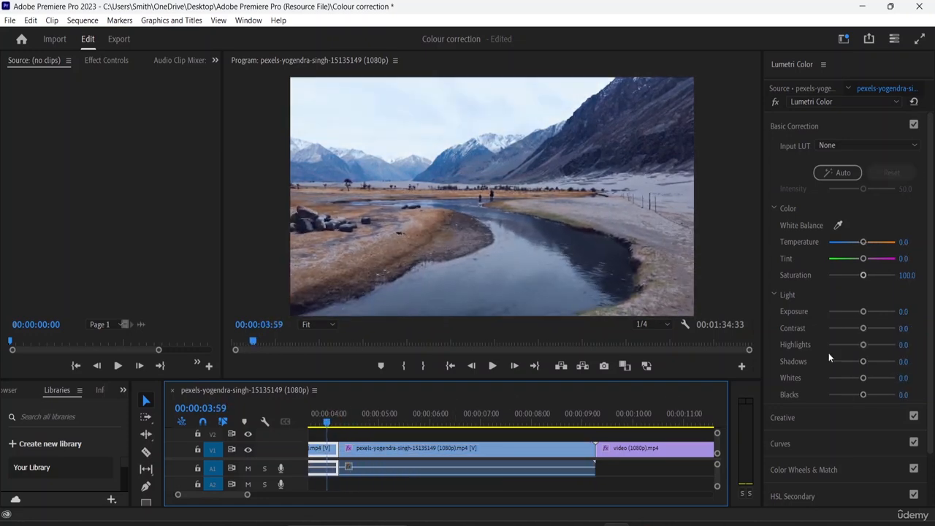
click(838, 174)
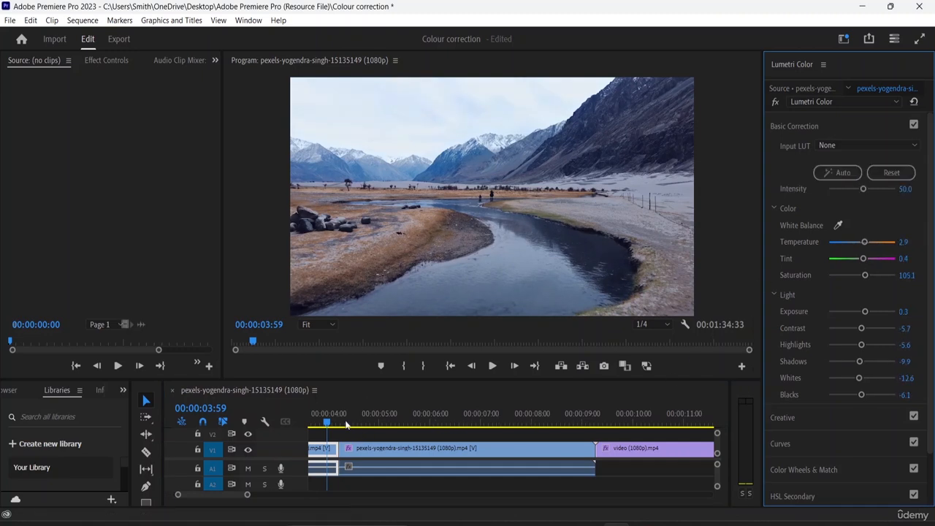
drag(326, 423, 357, 415)
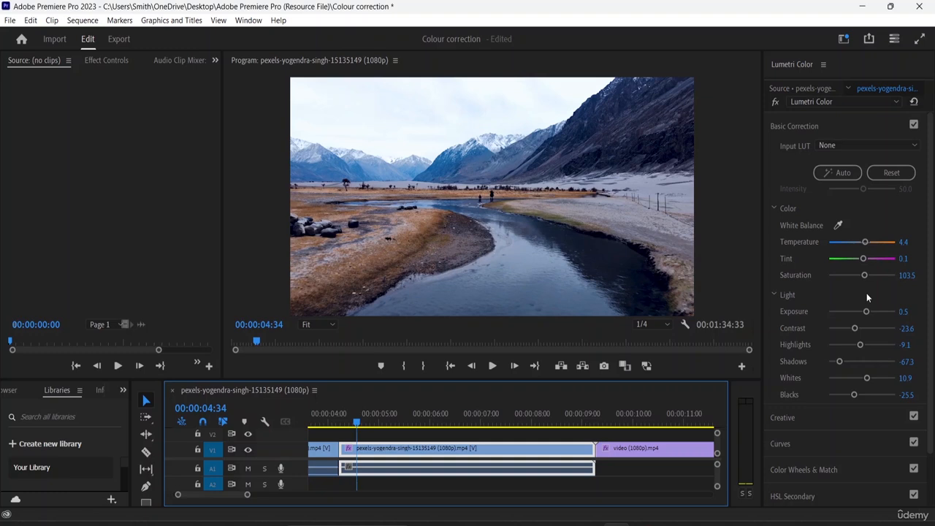
Set the green valley clip's Temperature to 16.4 and Tint to -23.6
click(619, 459)
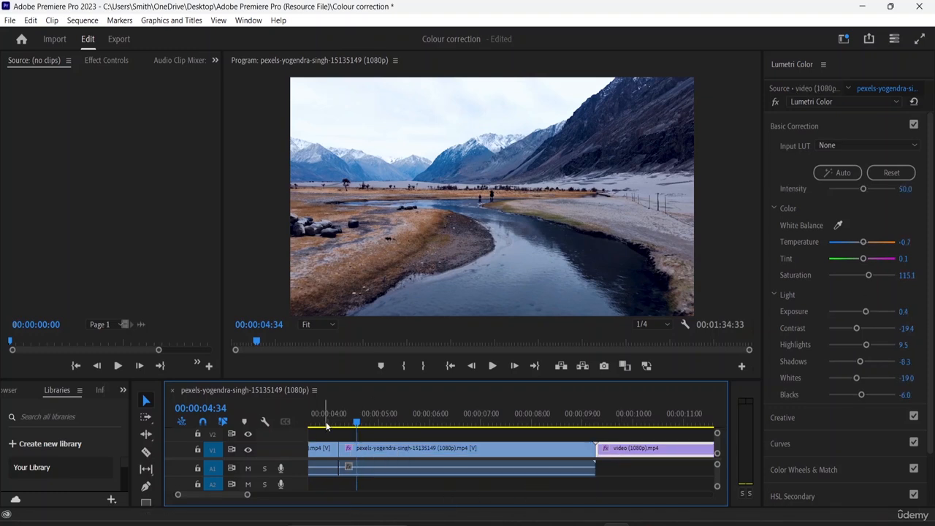
drag(359, 423, 617, 435)
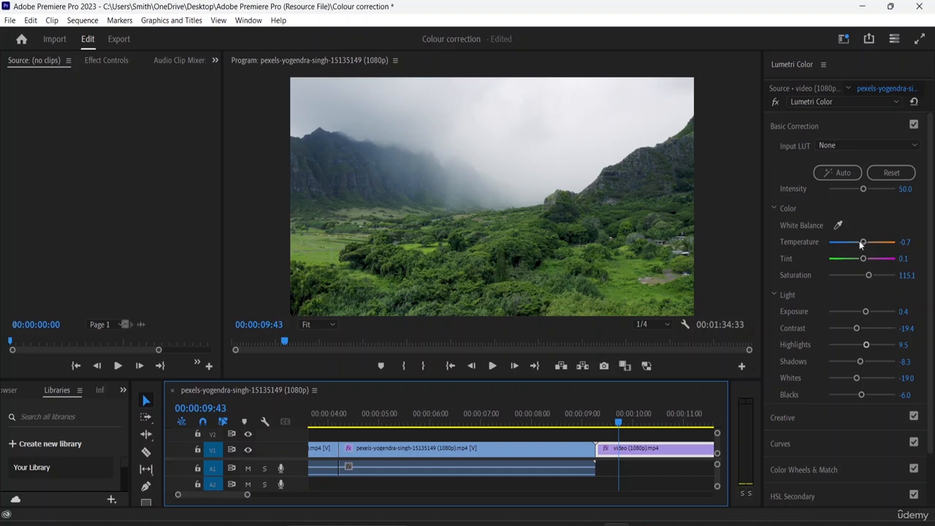
mouse_move(863, 242)
mouse_down()
mouse_move(842, 246)
mouse_move(888, 241)
mouse_move(863, 243)
mouse_up()
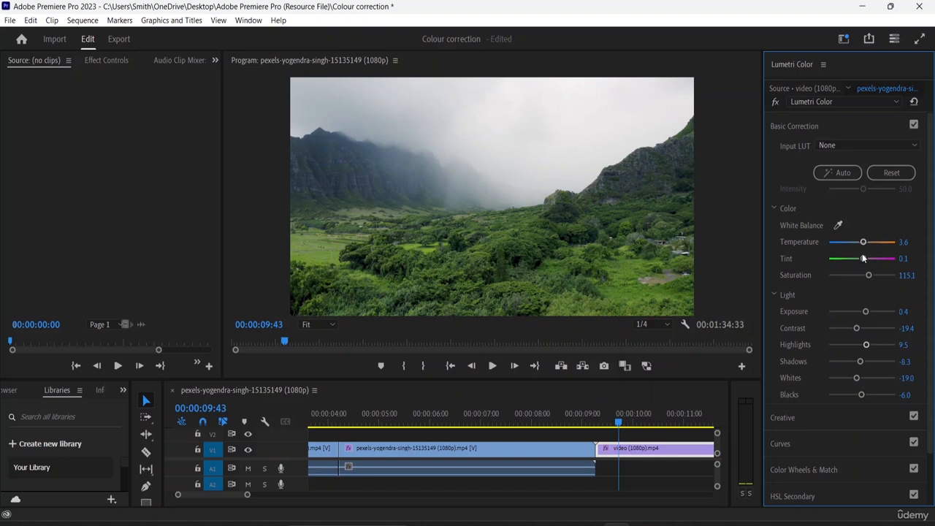
mouse_move(862, 258)
mouse_down()
mouse_move(845, 268)
mouse_move(880, 260)
mouse_move(838, 260)
mouse_move(880, 258)
mouse_move(859, 259)
mouse_up()
mouse_move(857, 260)
mouse_down()
mouse_move(870, 243)
mouse_move(854, 261)
mouse_up()
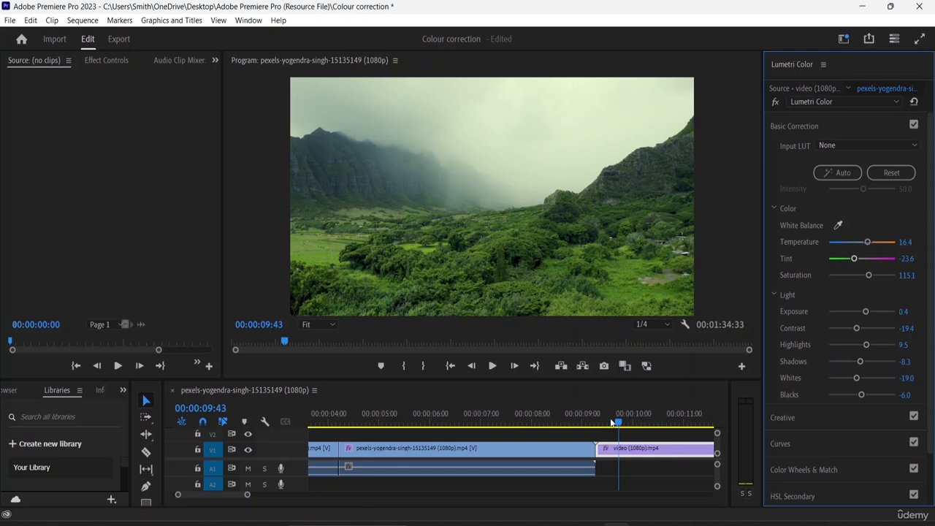
Split the green valley clip at 00:00:10:51 and go back to its first part at 00:00:10:16
drag(653, 426, 676, 431)
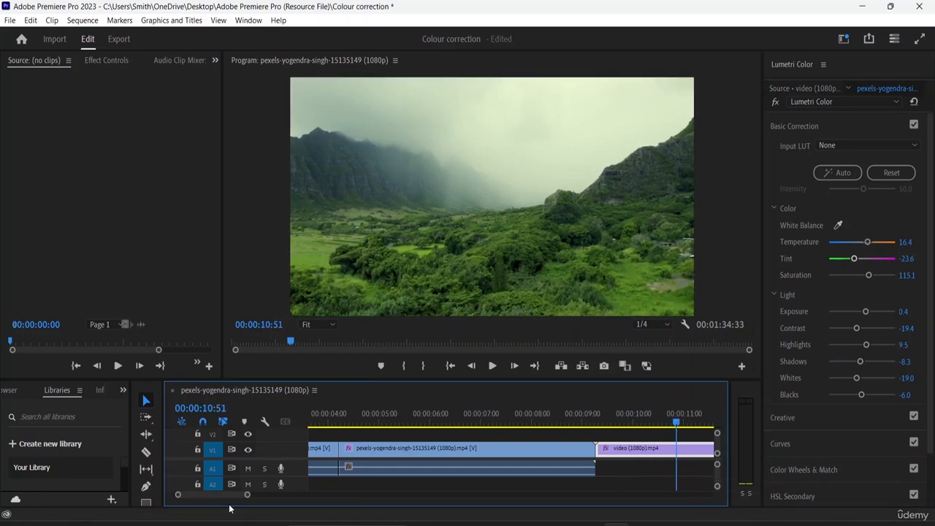
click(145, 452)
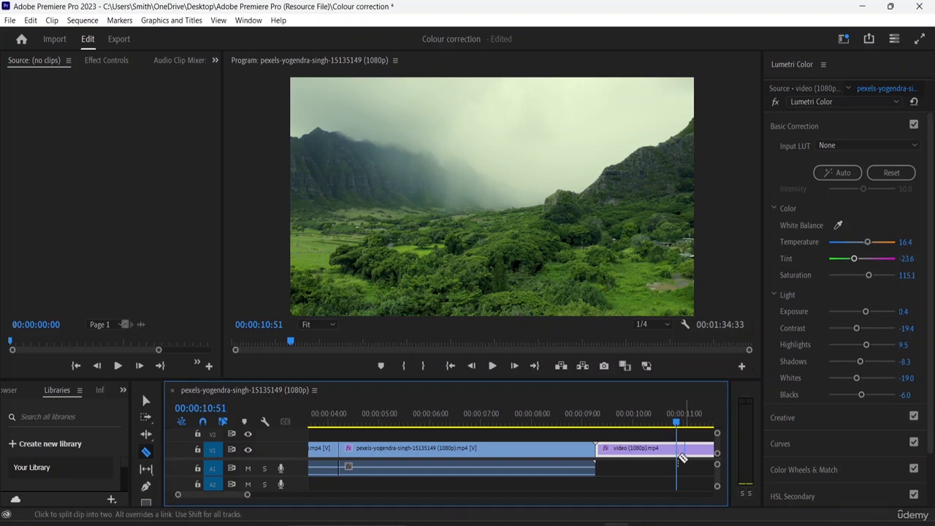
click(676, 449)
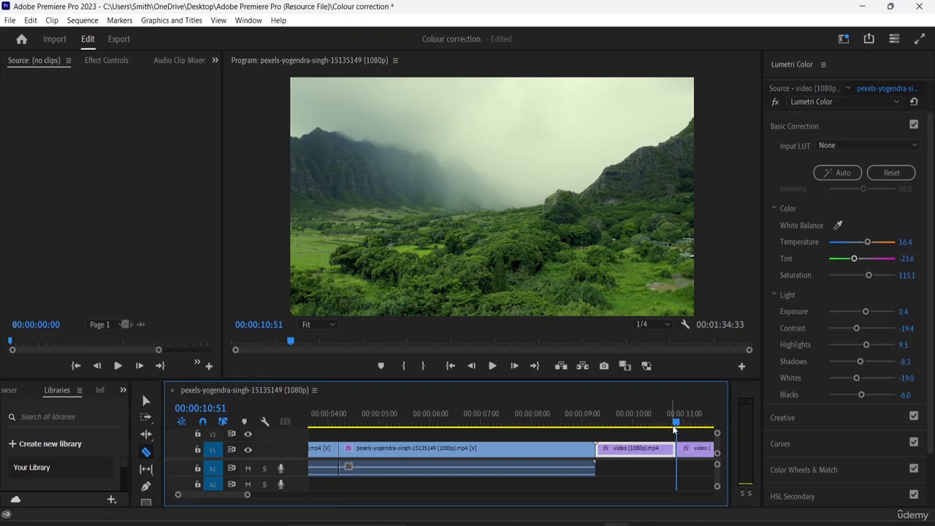
drag(675, 424, 645, 427)
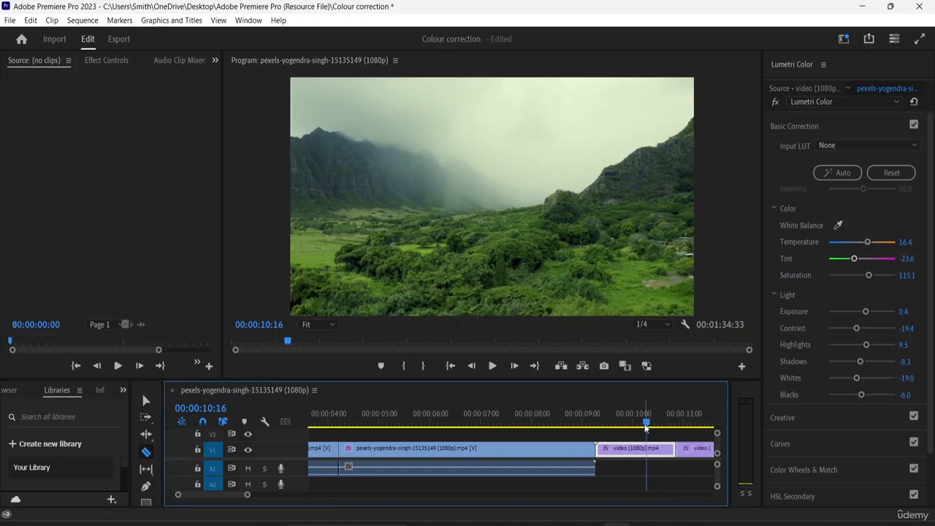
Apply the automatic Basic Correction to the first part of the green valley clip and set its Intensity to 30.9
click(842, 173)
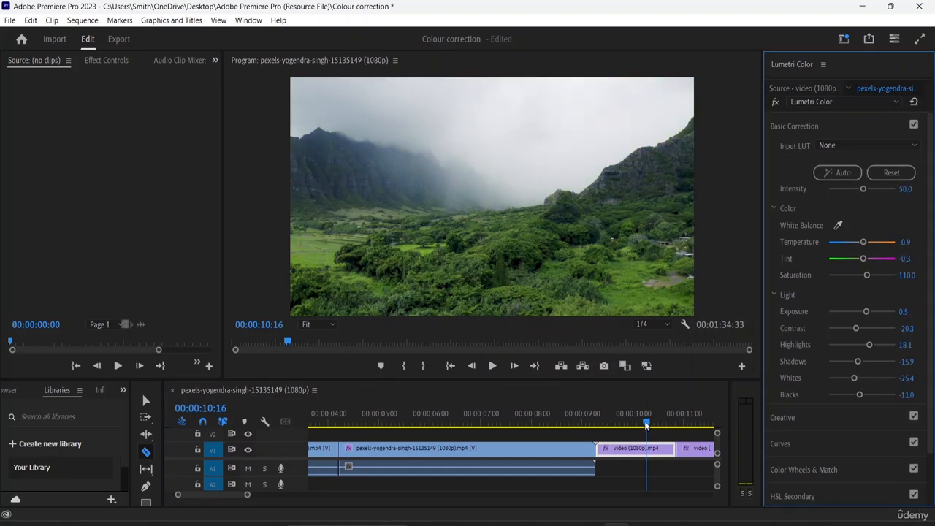
click(649, 424)
mouse_move(649, 424)
mouse_down()
mouse_move(714, 429)
mouse_move(661, 429)
mouse_up()
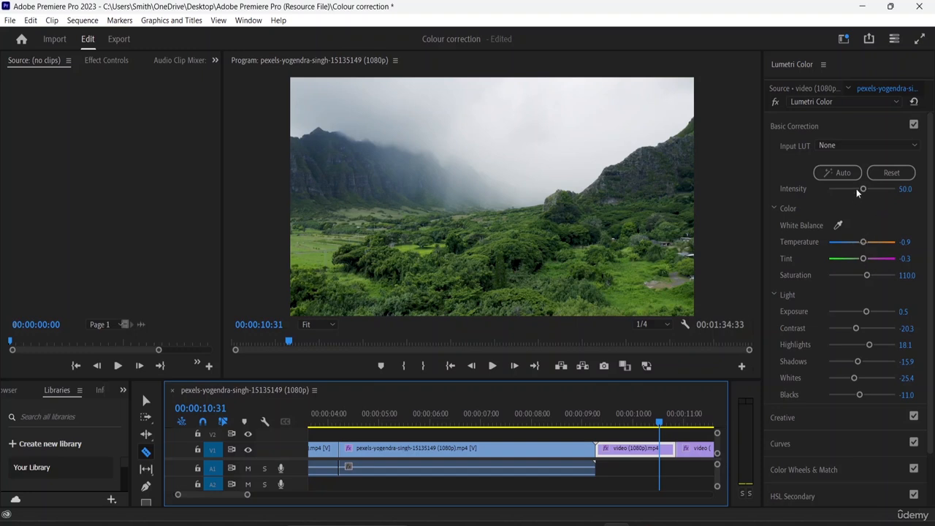
mouse_move(860, 189)
mouse_down()
mouse_move(835, 190)
mouse_move(848, 189)
mouse_up()
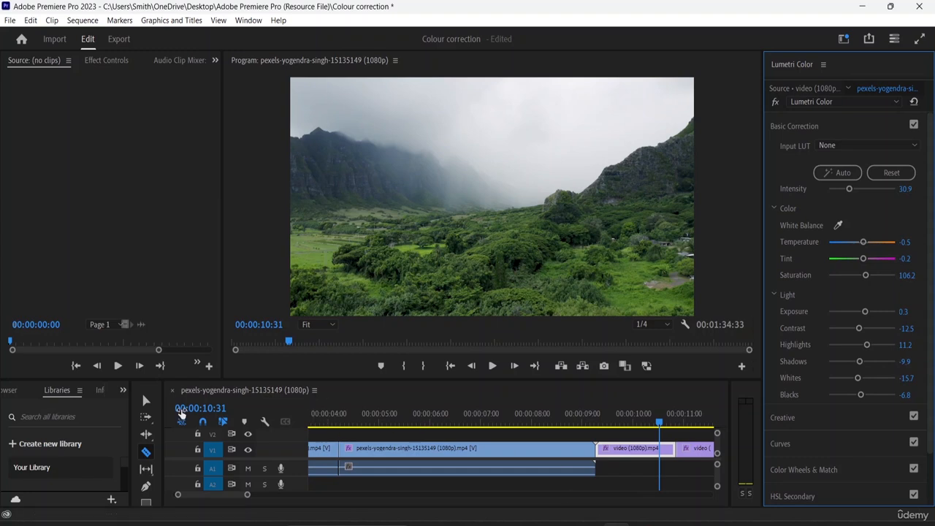
Reset the green valley clip's second part, then set Temperature 32.7, Saturation 69.1, Exposure 1.0 and Contrast -47.3, and preview it at 00:00:11:08
click(146, 399)
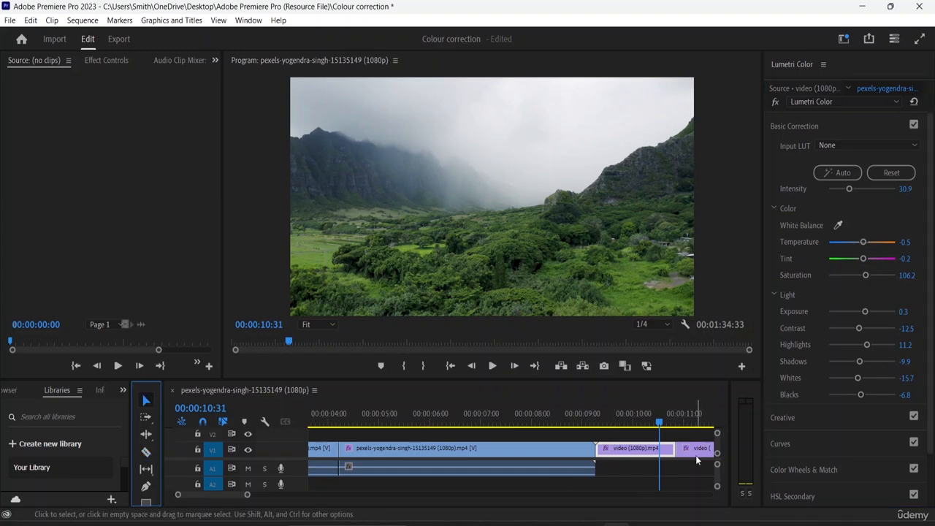
click(695, 452)
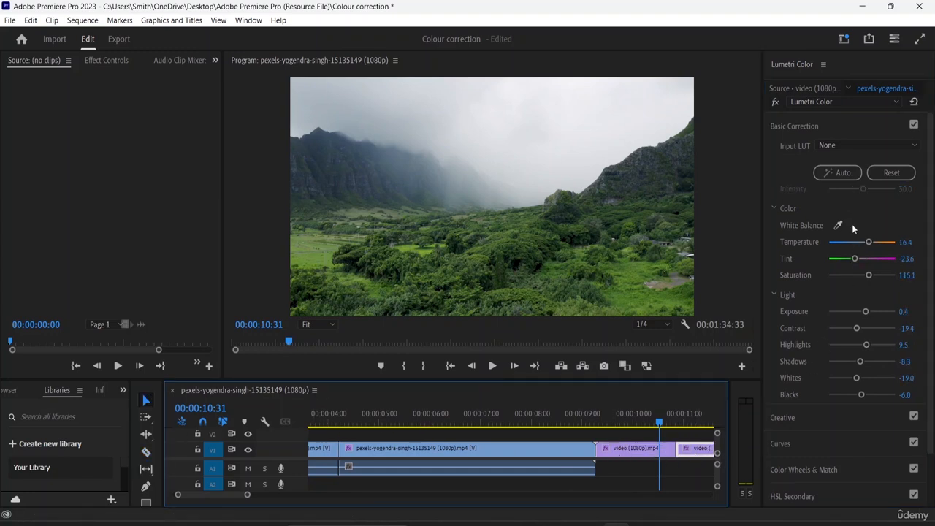
click(881, 175)
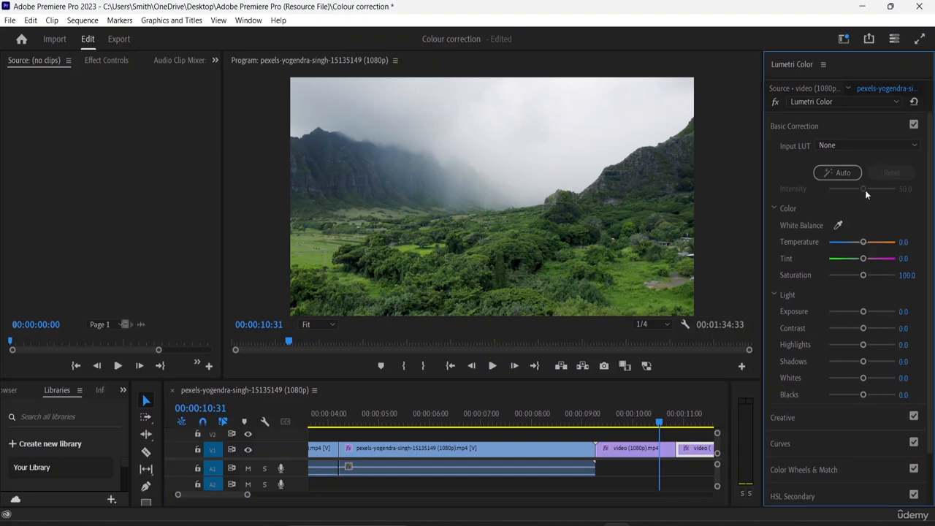
drag(863, 242, 872, 242)
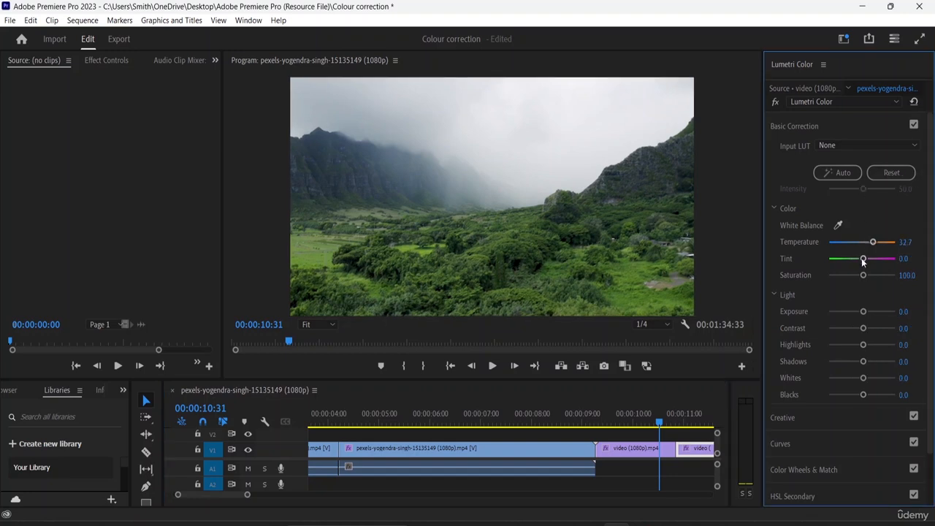
drag(862, 275, 850, 275)
drag(861, 316, 845, 333)
drag(660, 422, 690, 421)
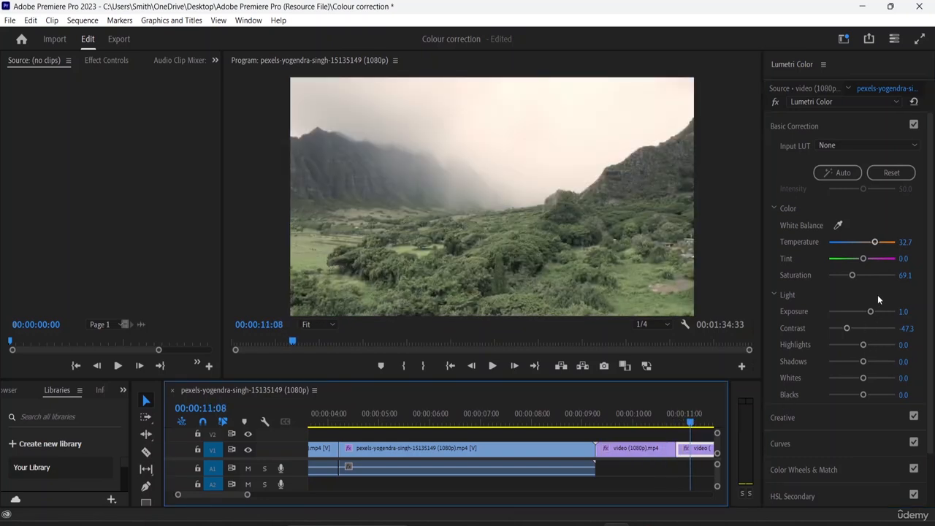
Set the second part's Tint to -21.8, Highlights 16.4, Shadows -54.5, Whites 43.6 and Blacks -16.4, and compare it with the first part
drag(863, 259, 855, 260)
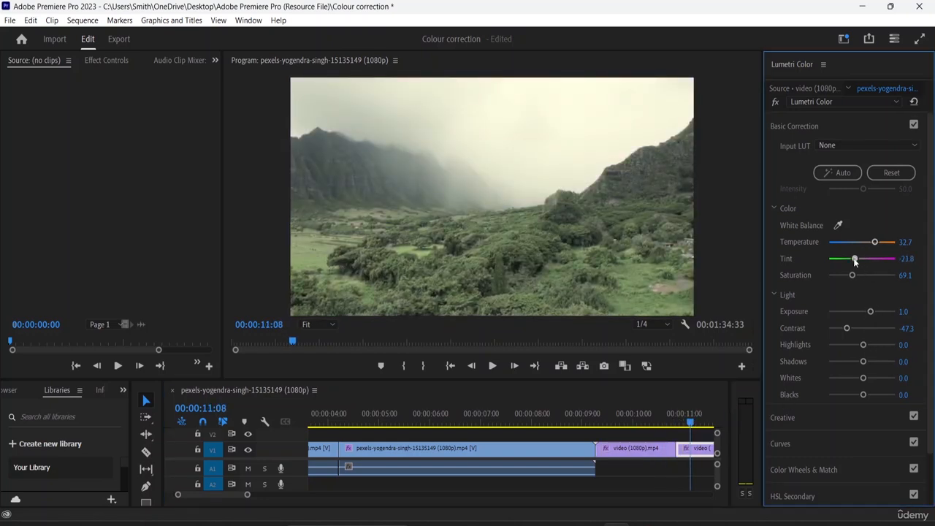
drag(862, 344, 845, 361)
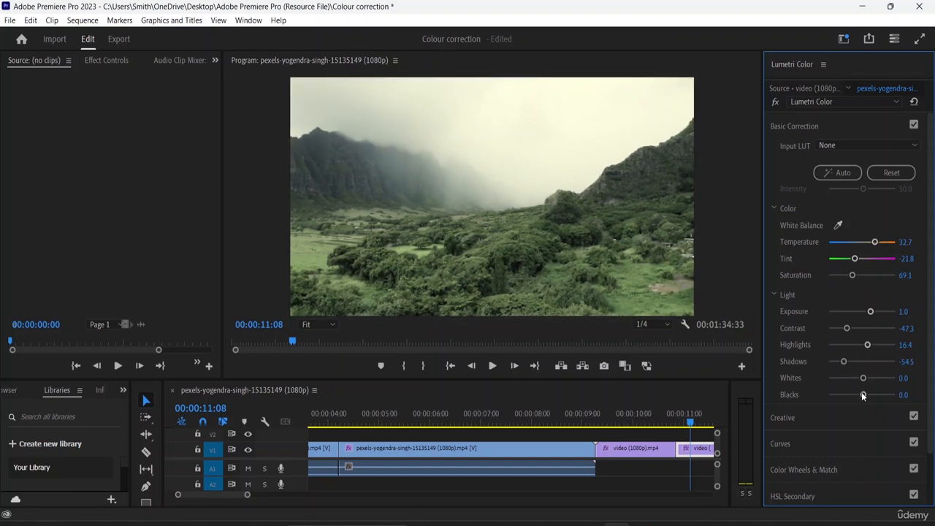
drag(863, 378, 854, 396)
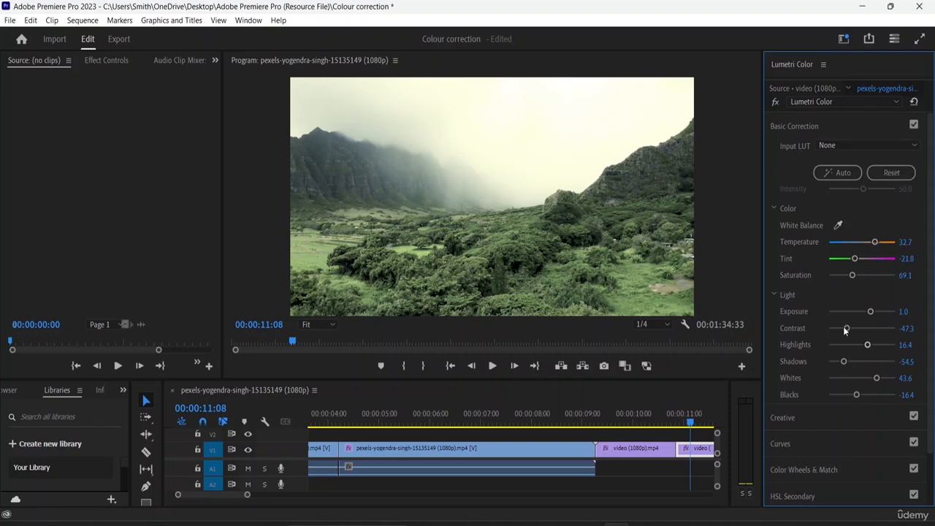
drag(689, 424, 658, 429)
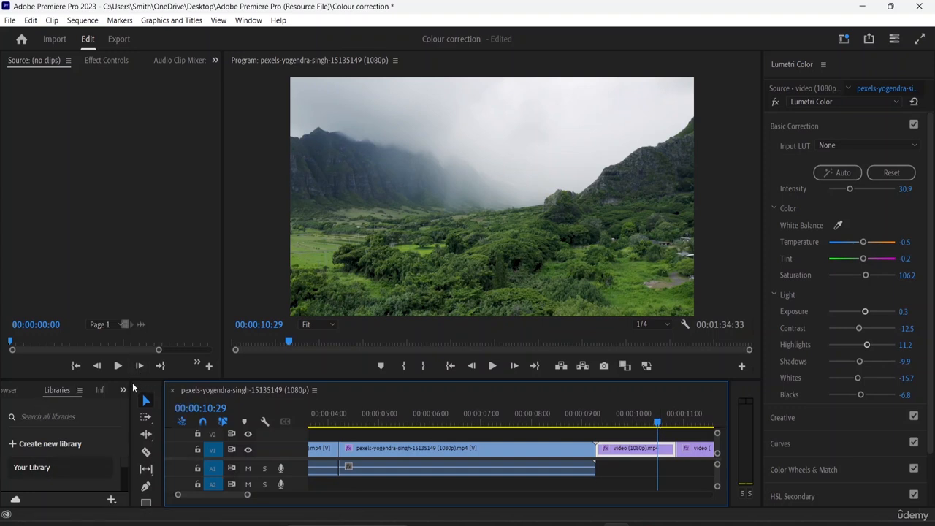
Widen the Libraries area and make the timeline taller to show more video and audio tracks
drag(128, 391, 323, 419)
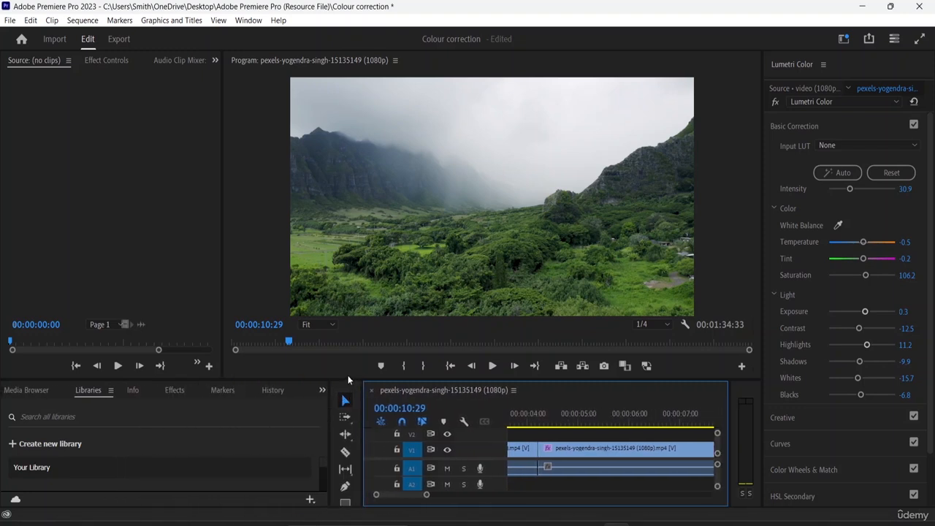
drag(386, 377, 390, 312)
scroll(168, 448, down, 2)
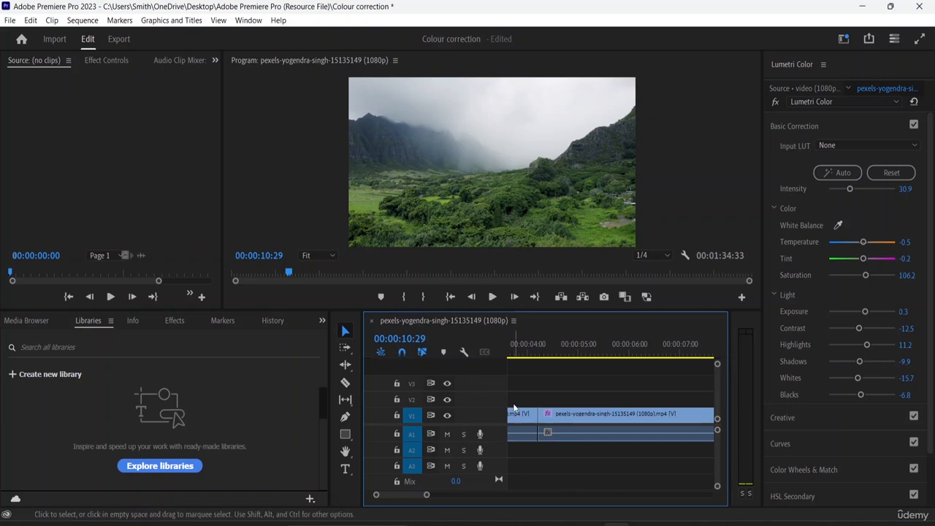
Select the first part of the river clip, reduce the video tracks' height and zoom the timeline out to show the following clips
click(348, 333)
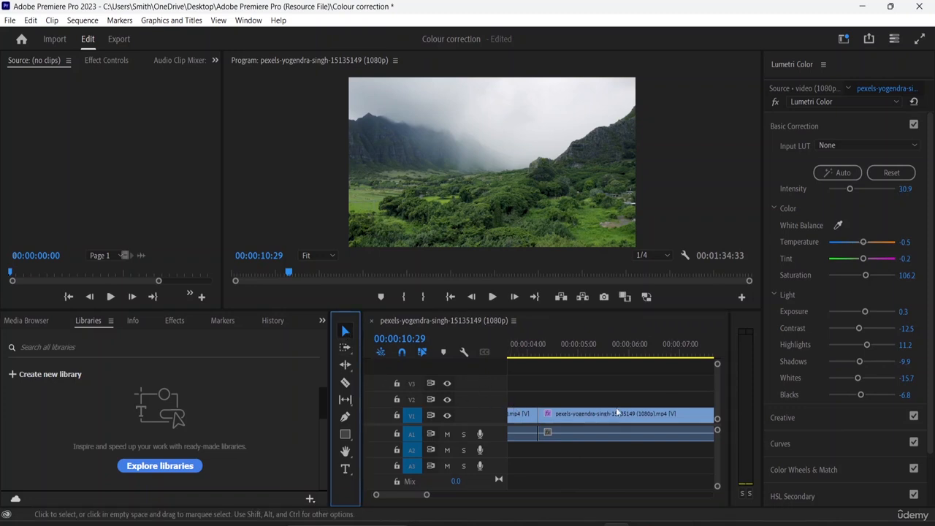
click(506, 393)
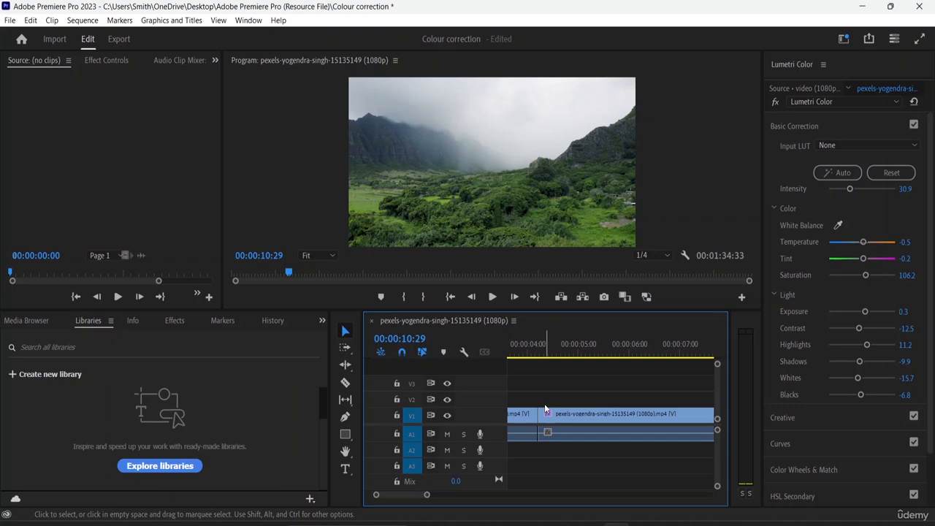
click(345, 331)
drag(524, 421, 544, 435)
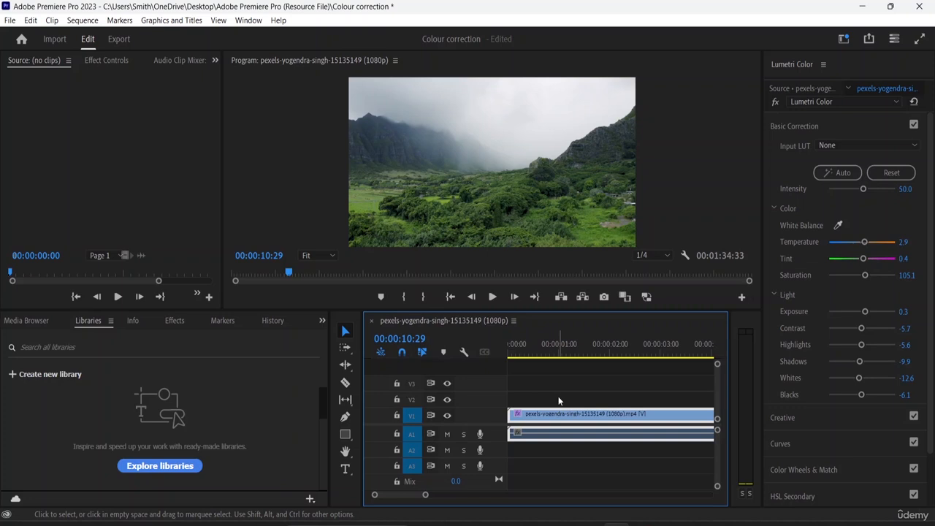
key(ctrl+minus)
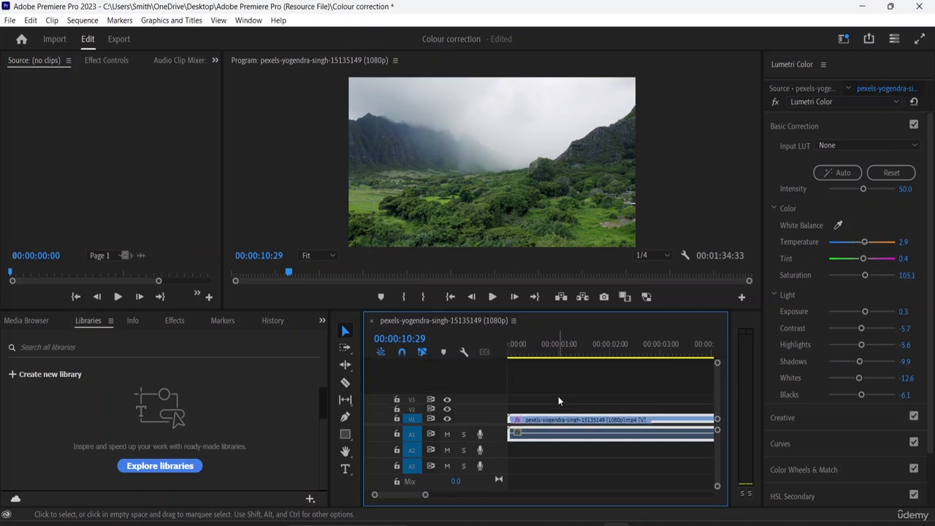
key(minus)
key(minus)
key(minus)
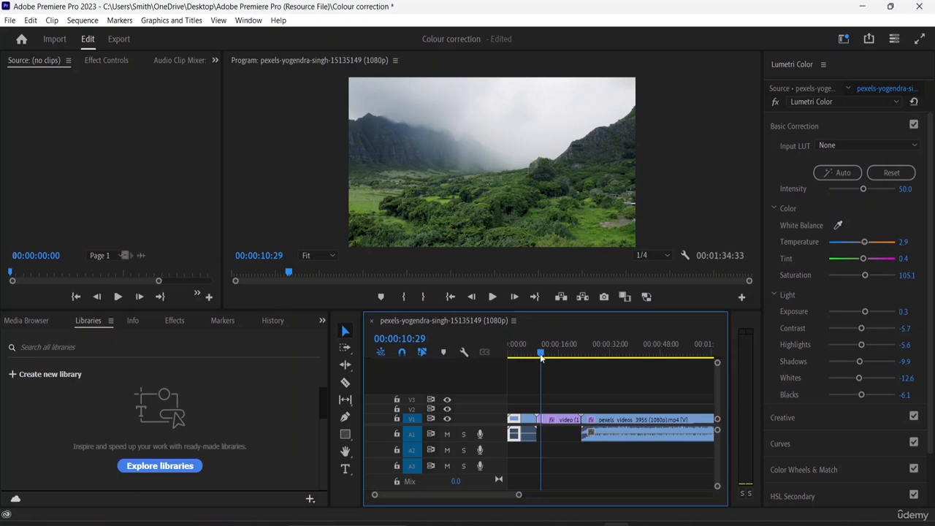
Play the sequence from 00:00:07:51 across the cut from the river clip into the green valley clip
drag(541, 357, 531, 358)
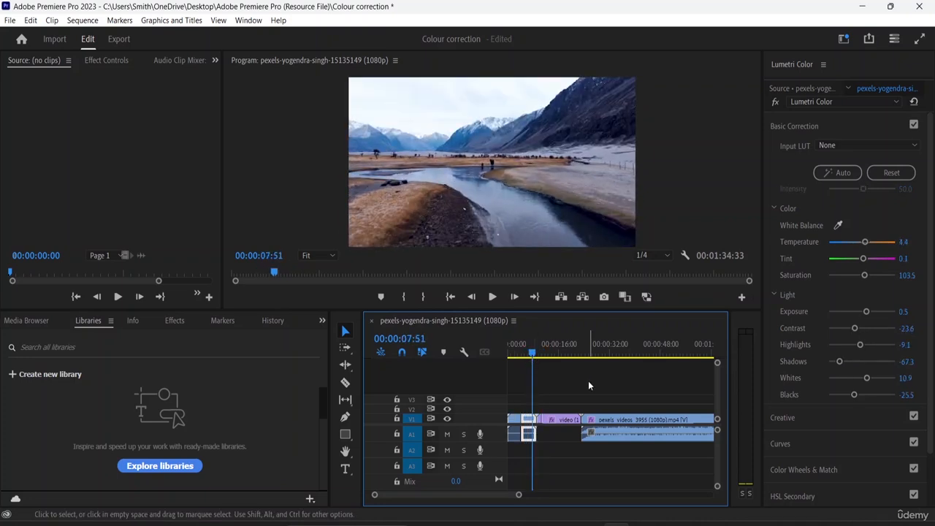
key(space)
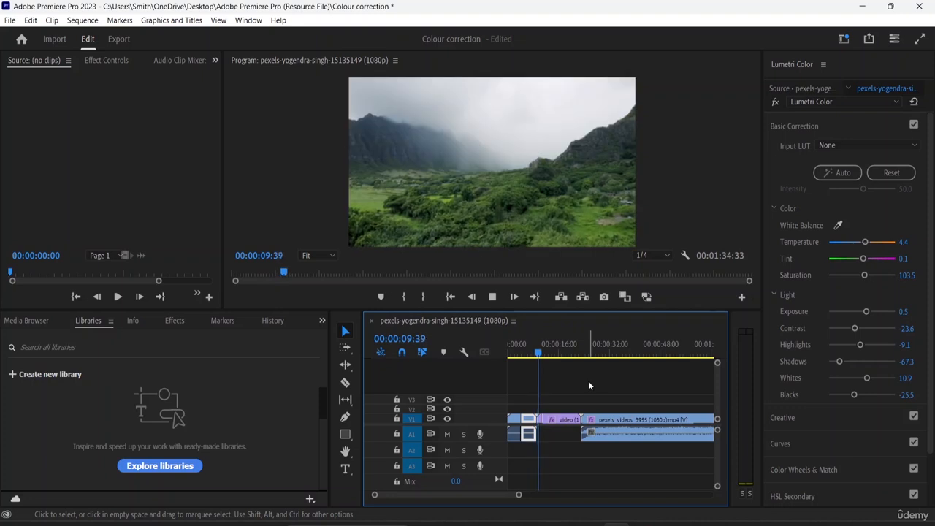
key(space)
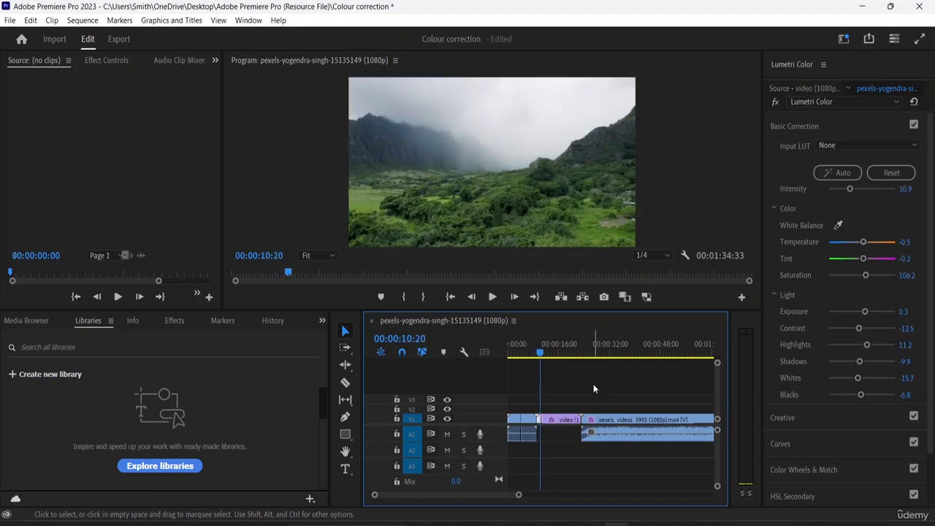